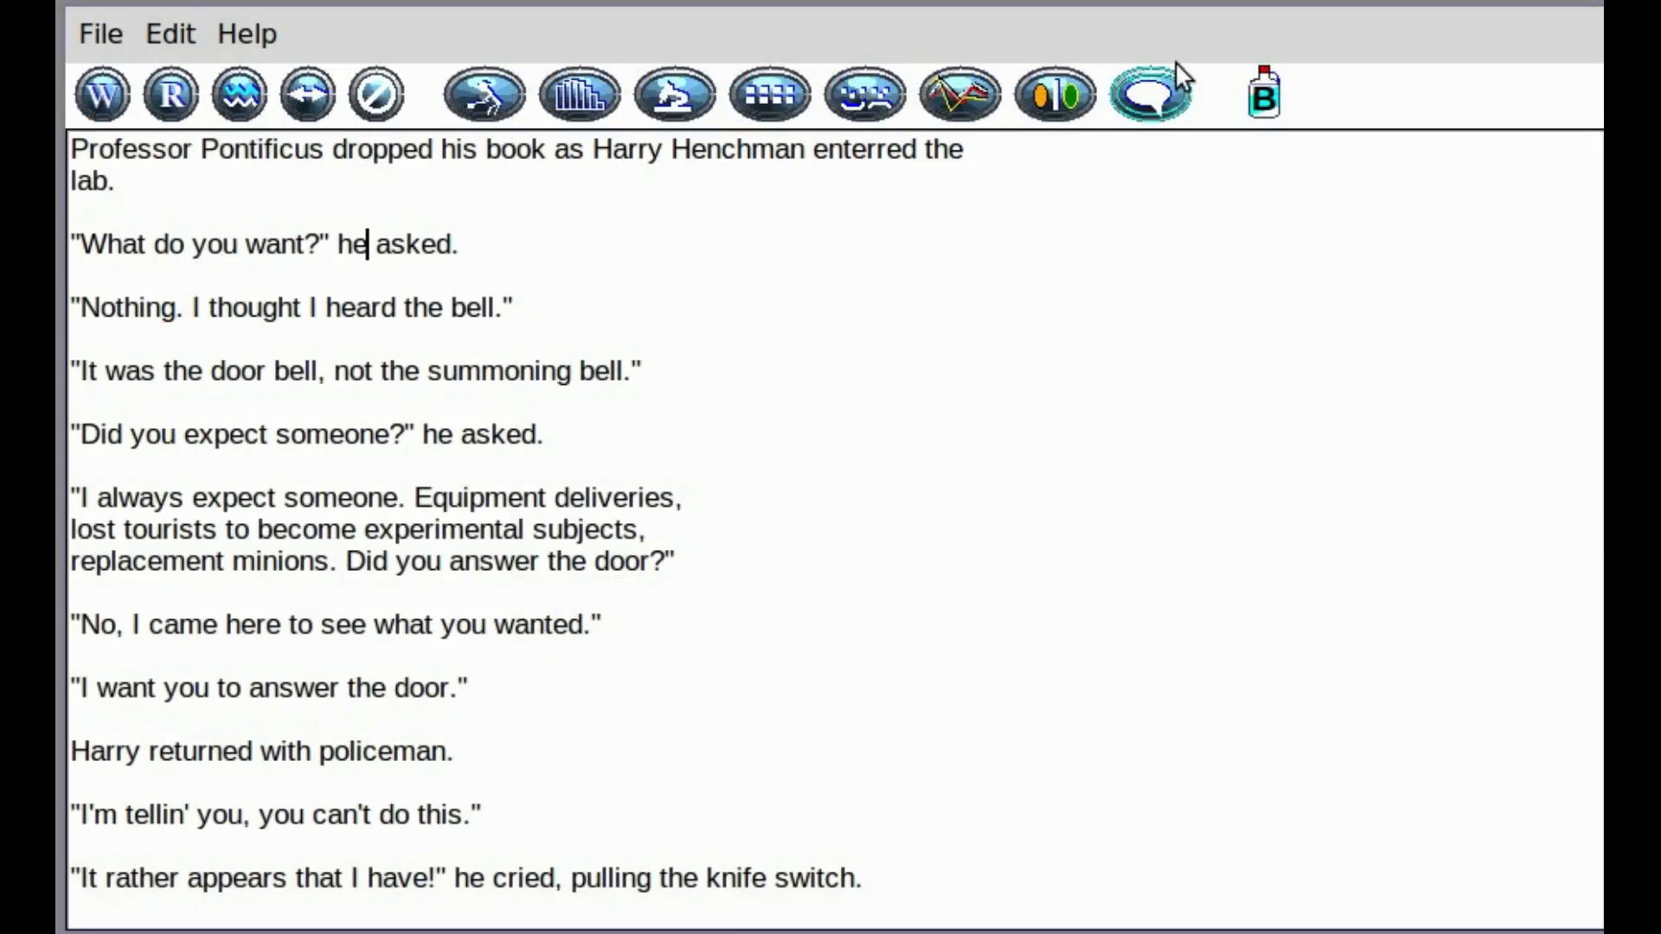
Run the dialog analysis on the scene and review which speaker each quoted line is assigned to.
{"action": "left_click", "coordinate": [1161, 87]}
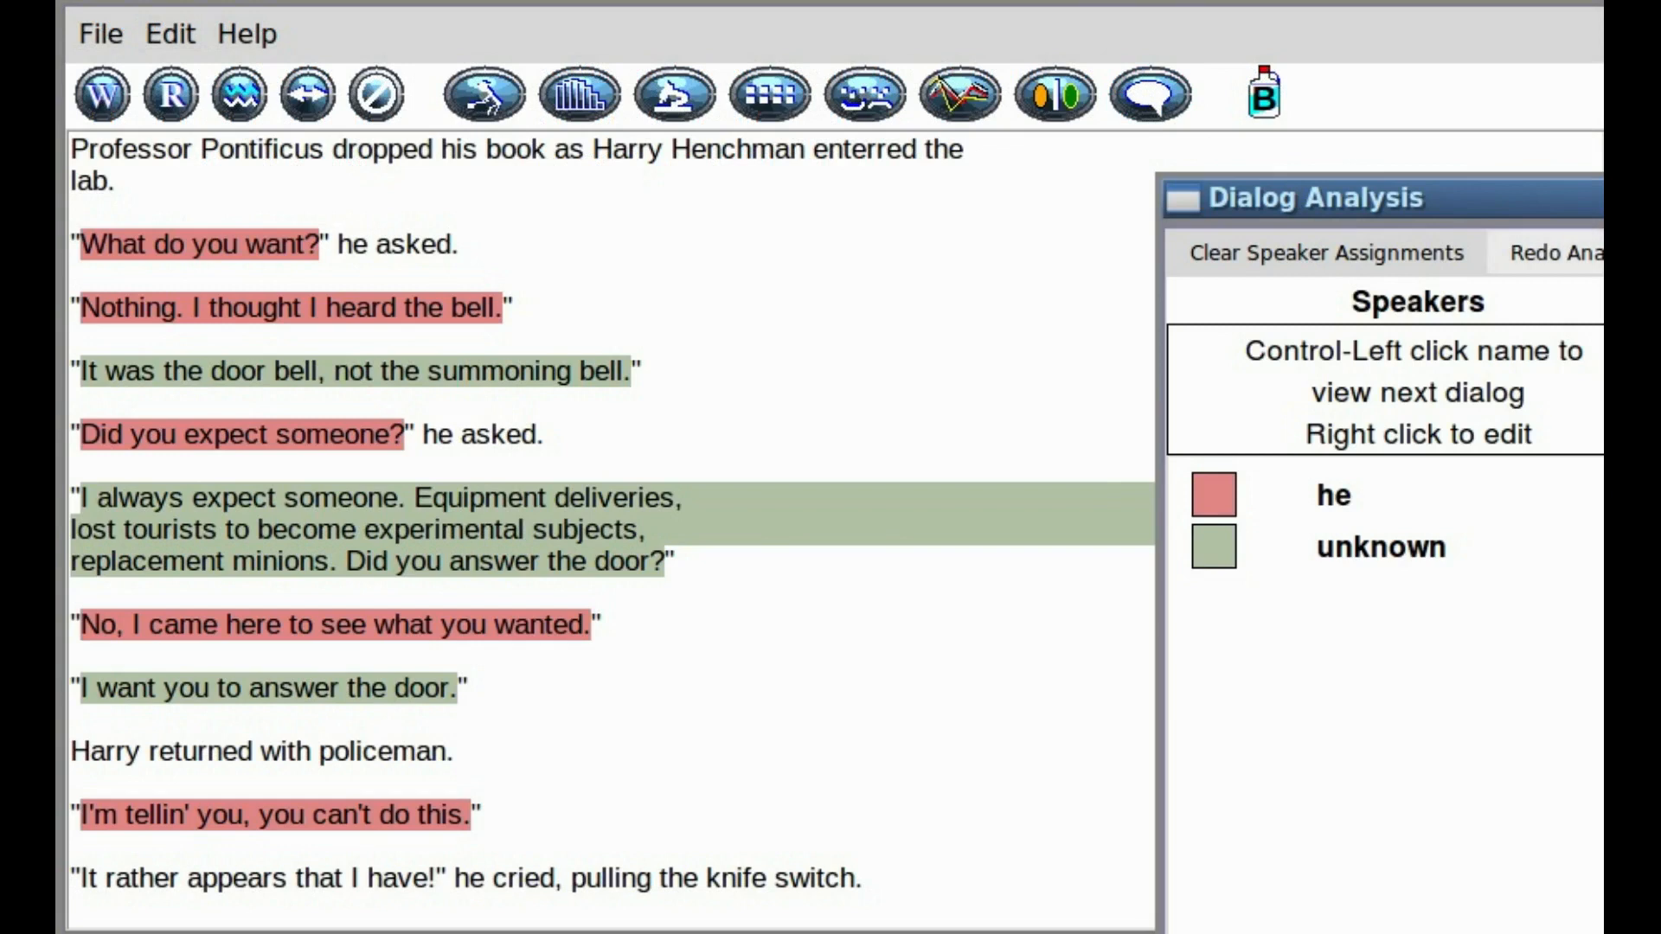
{"action": "left_click", "coordinate": [408, 211]}
{"action": "left_click_drag", "start_coordinate": [439, 227], "coordinate": [556, 346]}
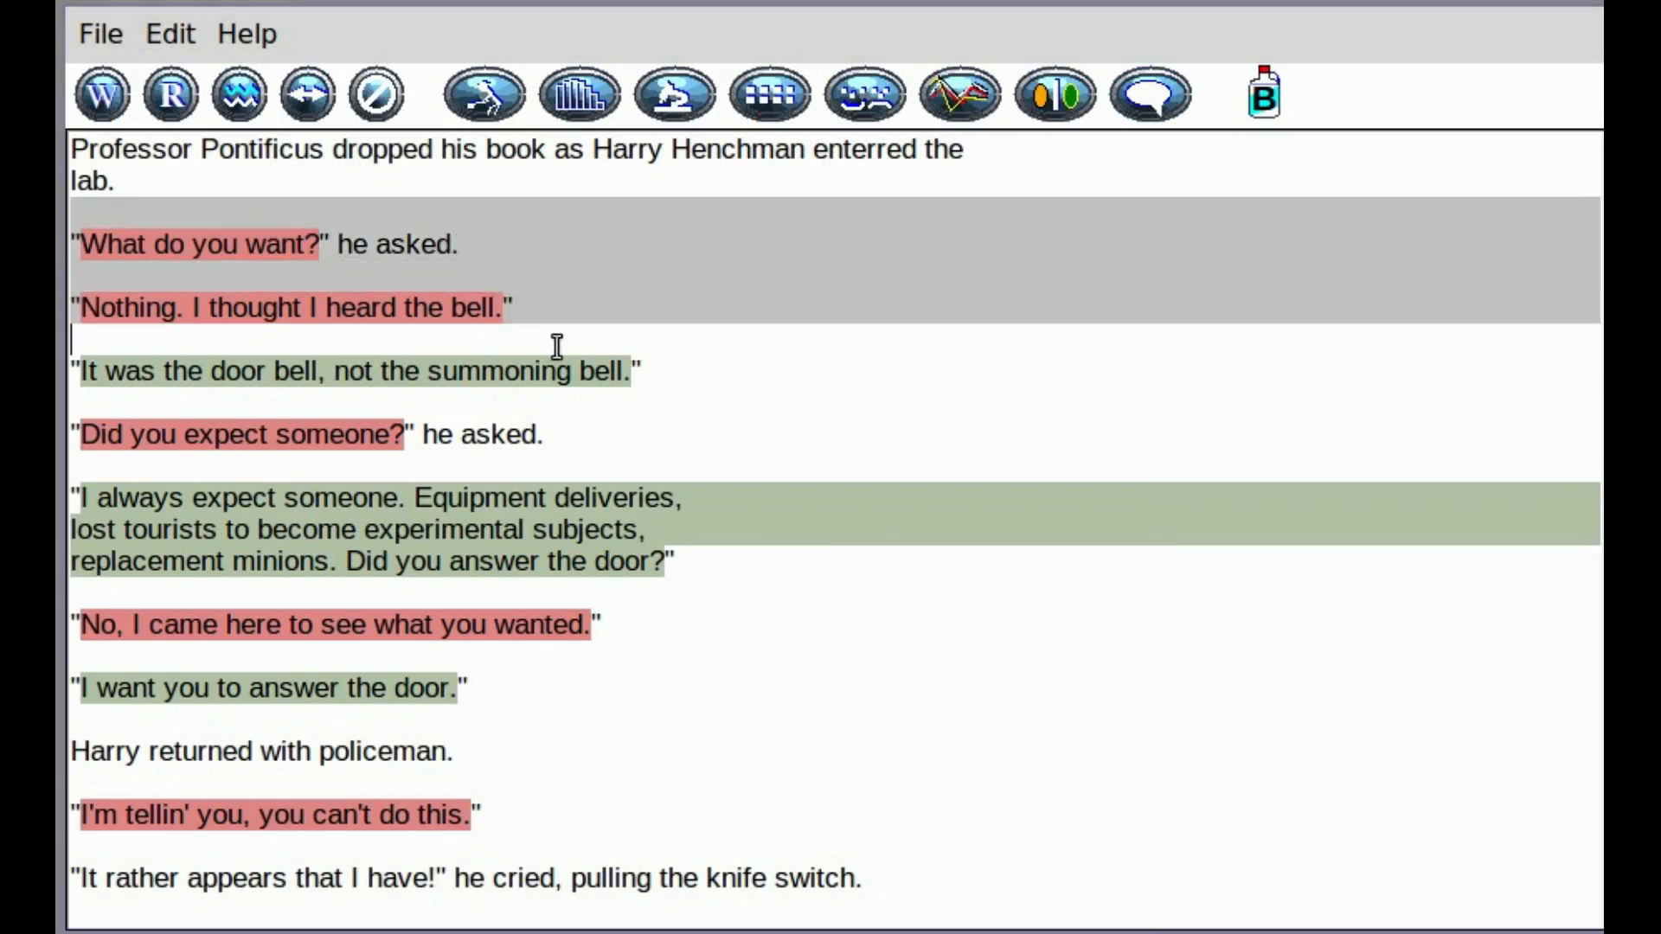
{"action": "left_click", "coordinate": [1601, 713]}
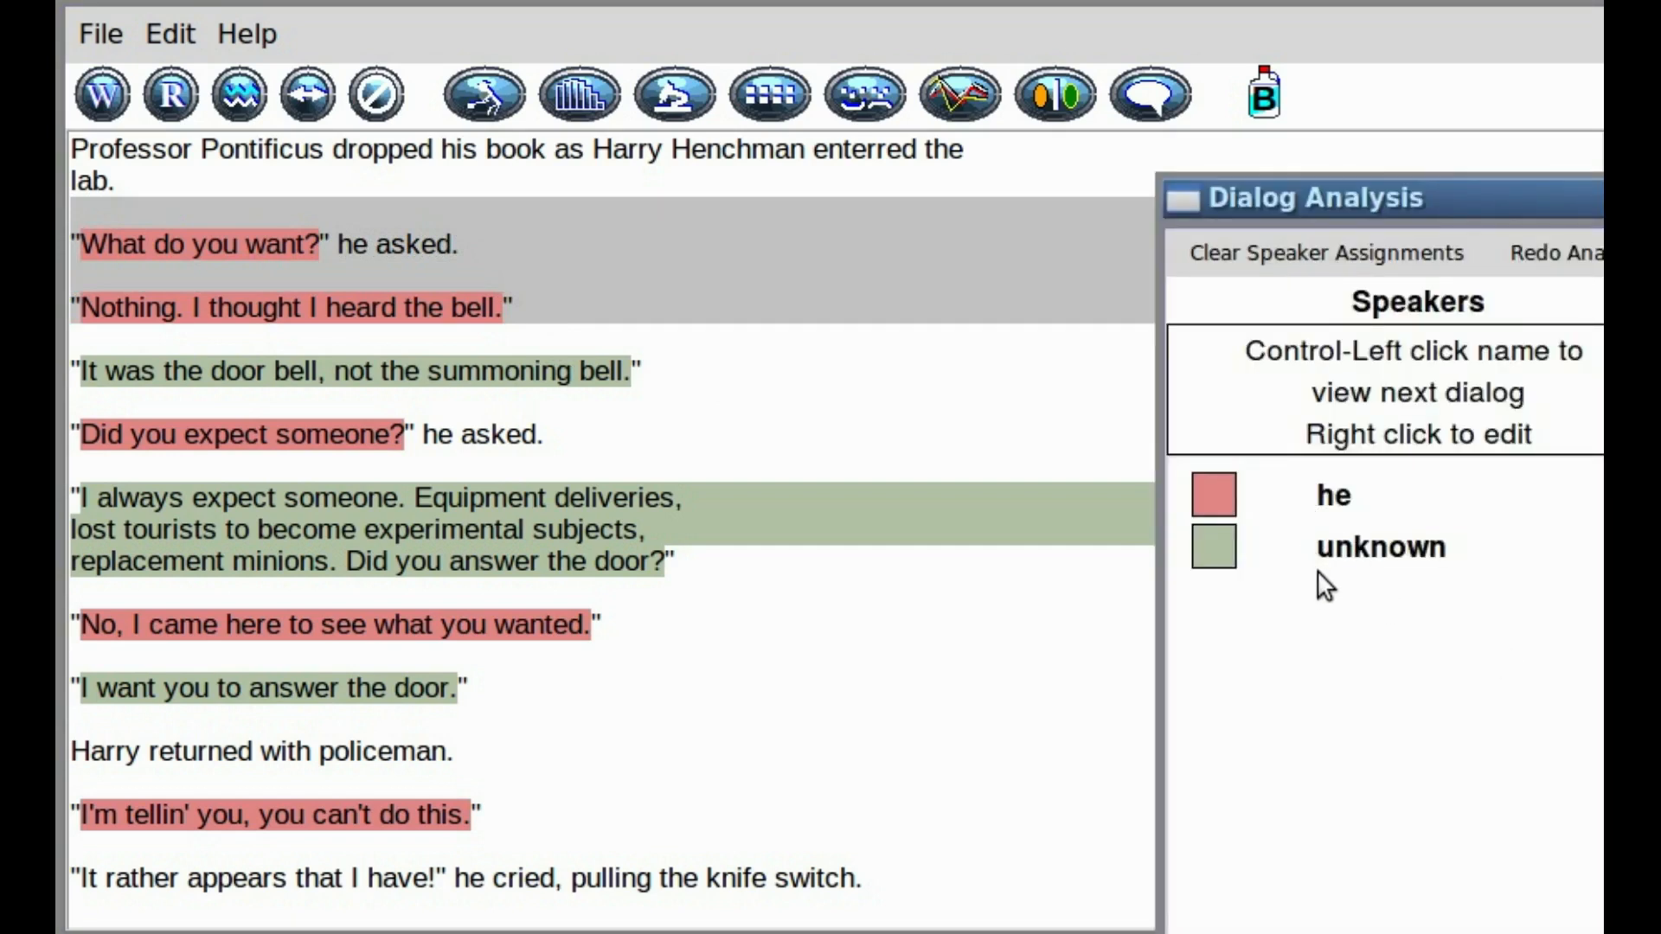
{"action": "left_click", "coordinate": [1212, 121]}
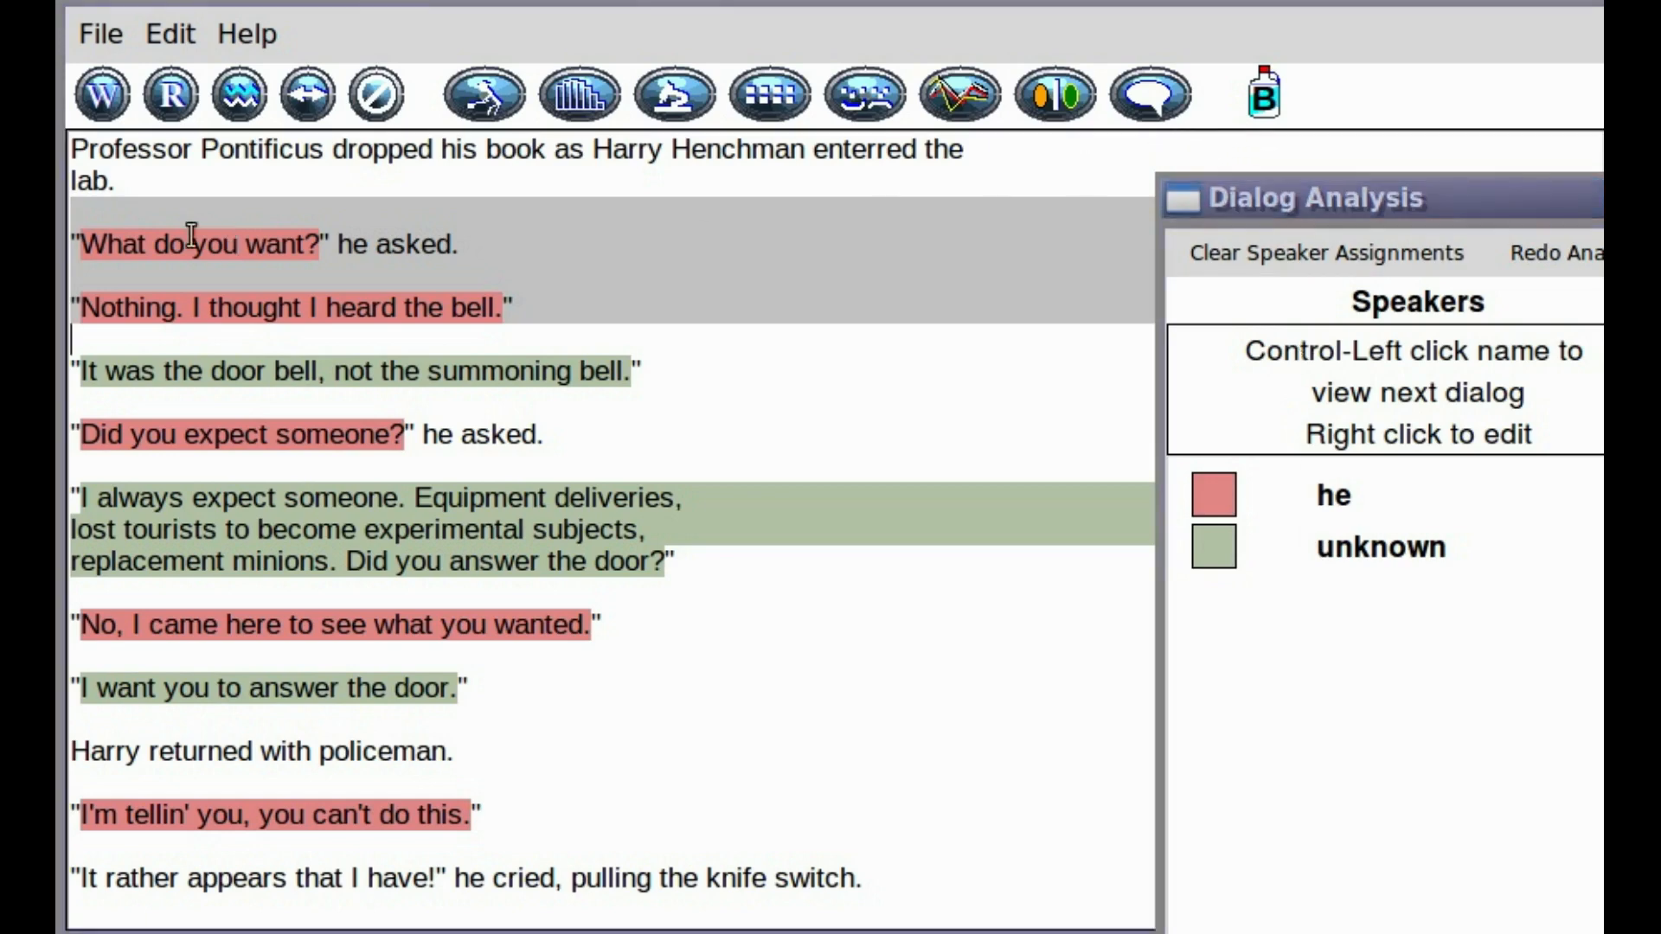
Replace "he" with "Pontificus" in the dialogue tag after "What do you want?".
{"action": "left_click", "coordinate": [361, 245]}
{"action": "key", "text": "BackSpace"}
{"action": "key", "text": "BackSpace"}
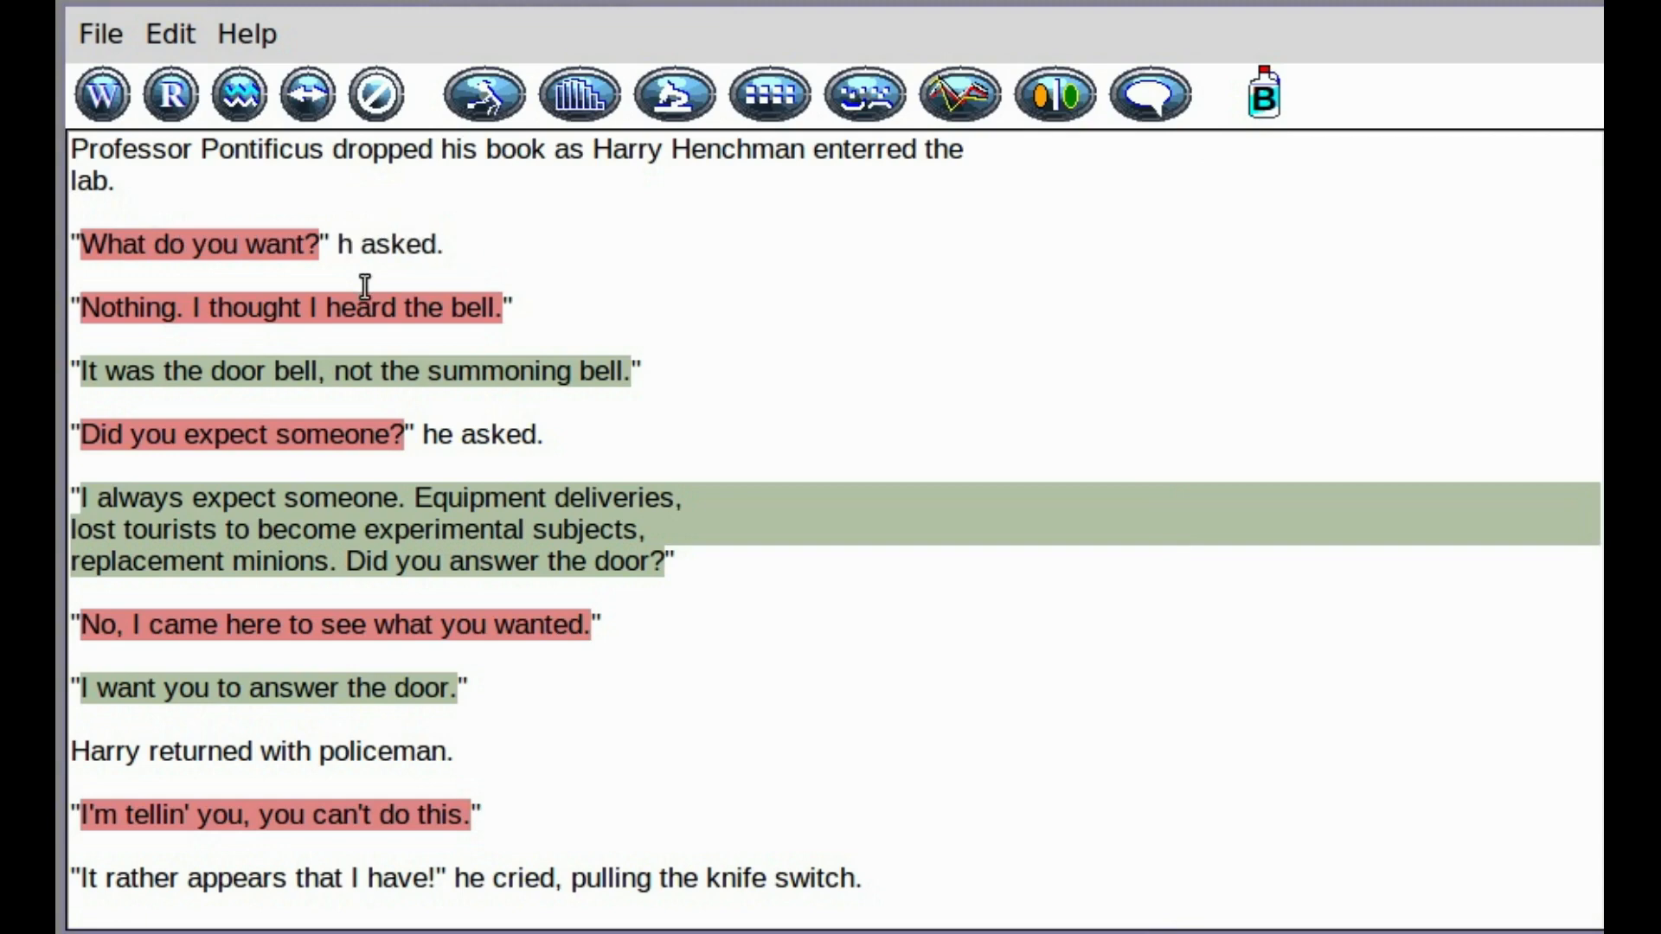
{"action": "type", "text": "Pontificus"}
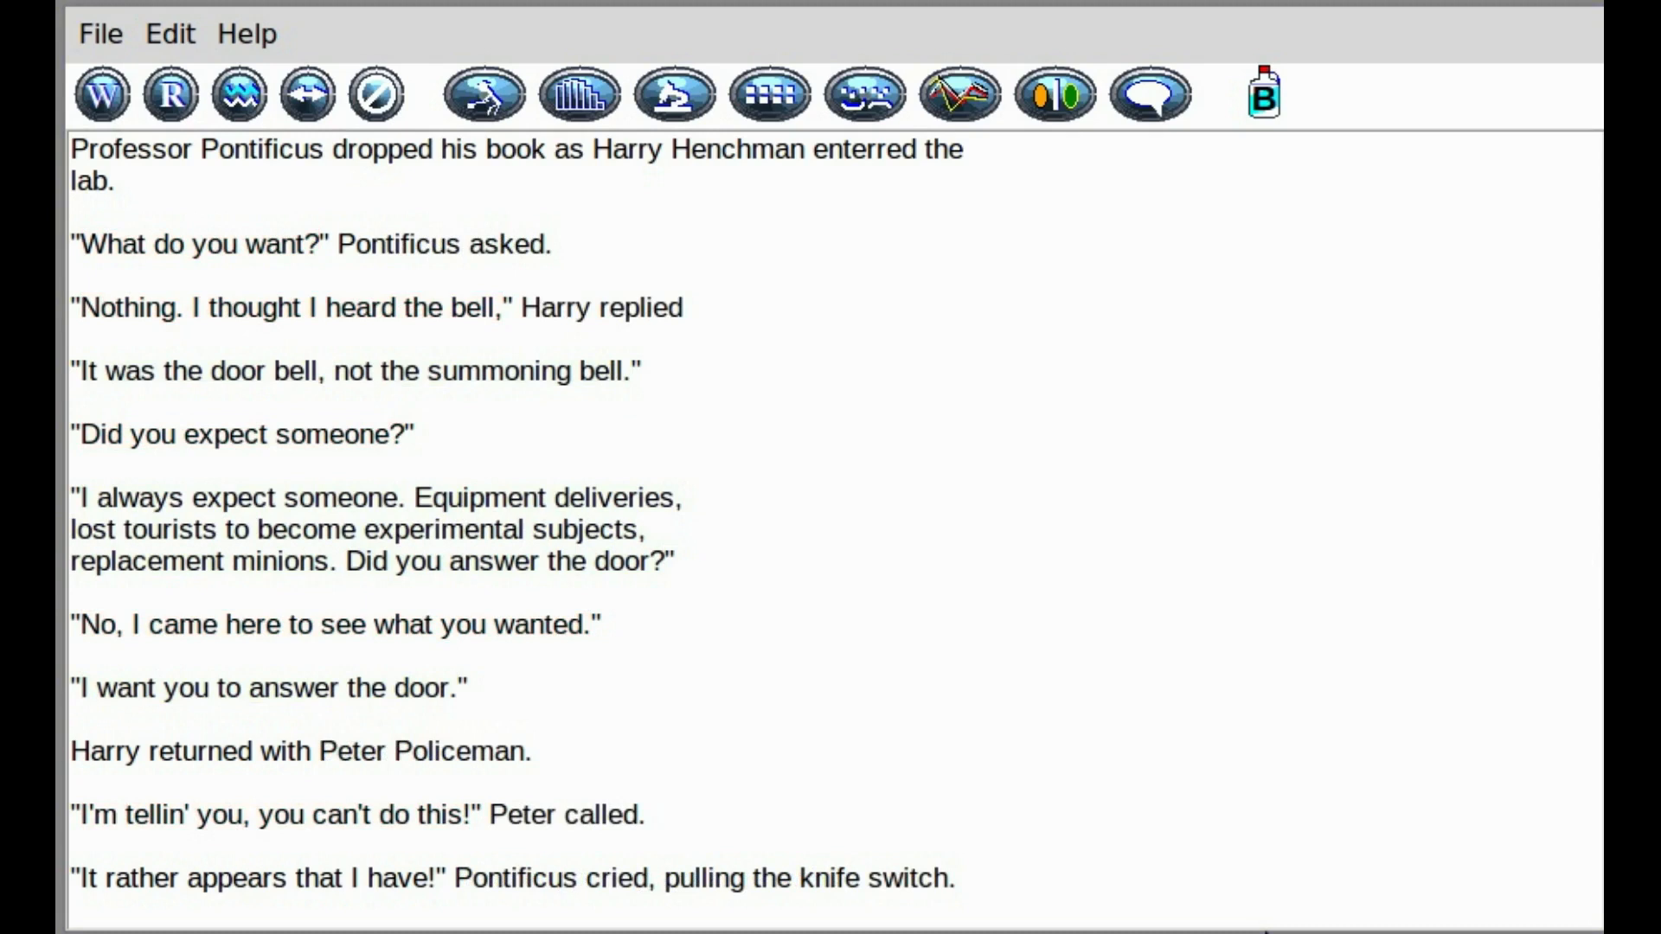
Run the dialog analysis on the revised scene and examine the speakers' sentence type charts.
{"action": "left_click", "coordinate": [1155, 100]}
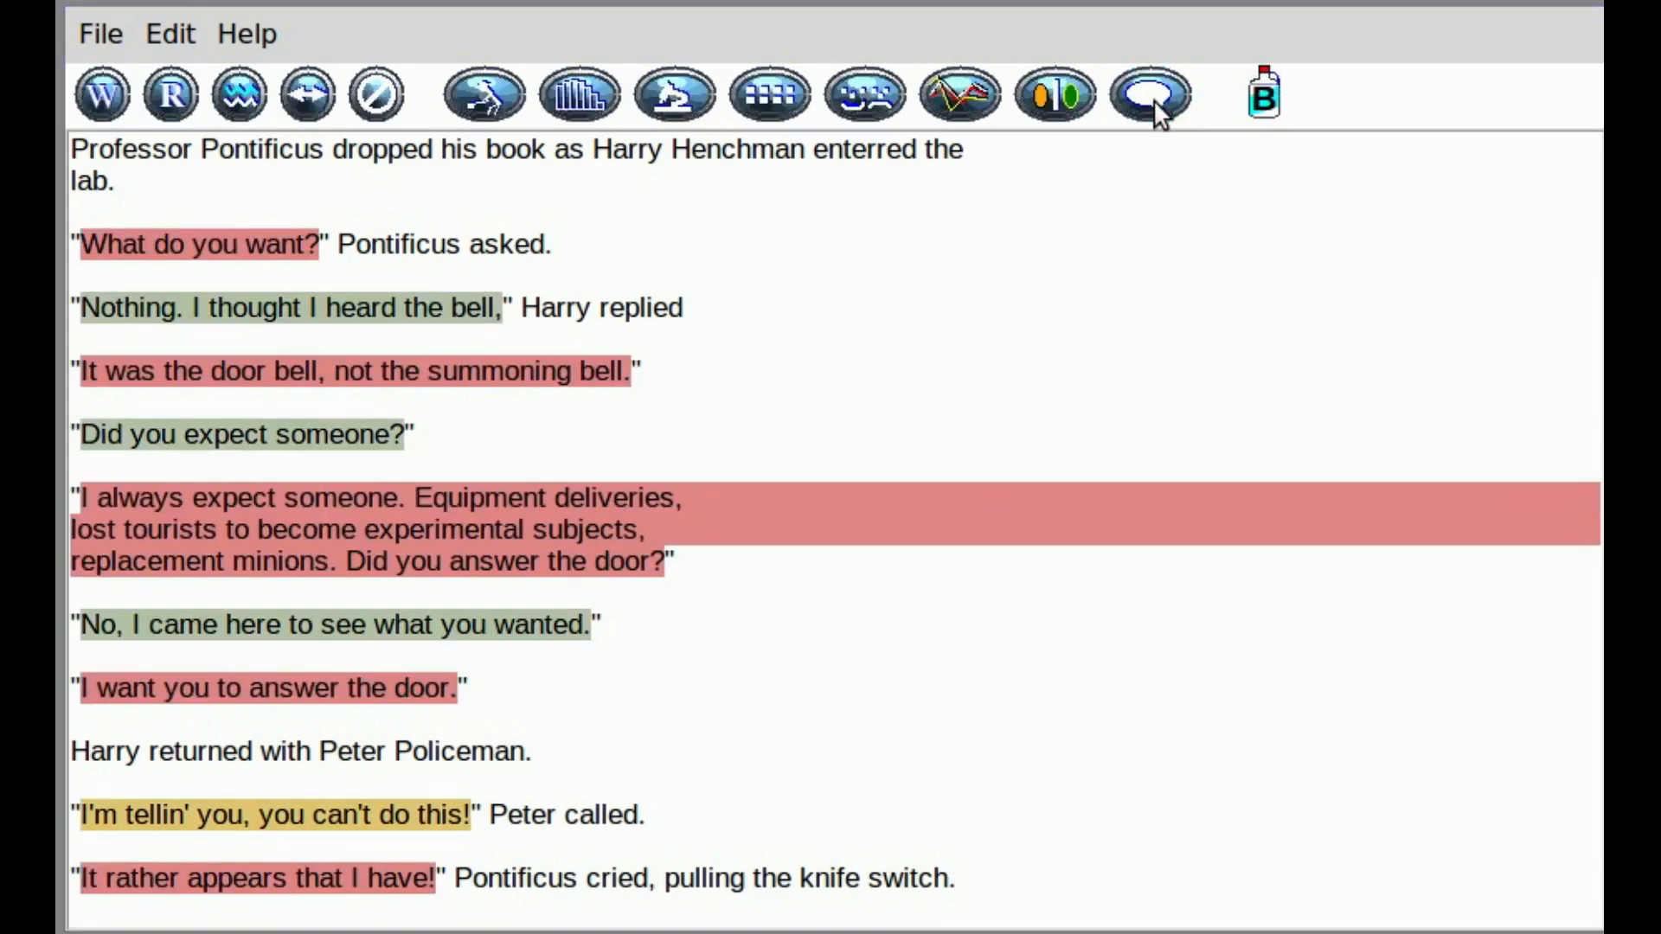
{"action": "left_click", "coordinate": [1603, 178]}
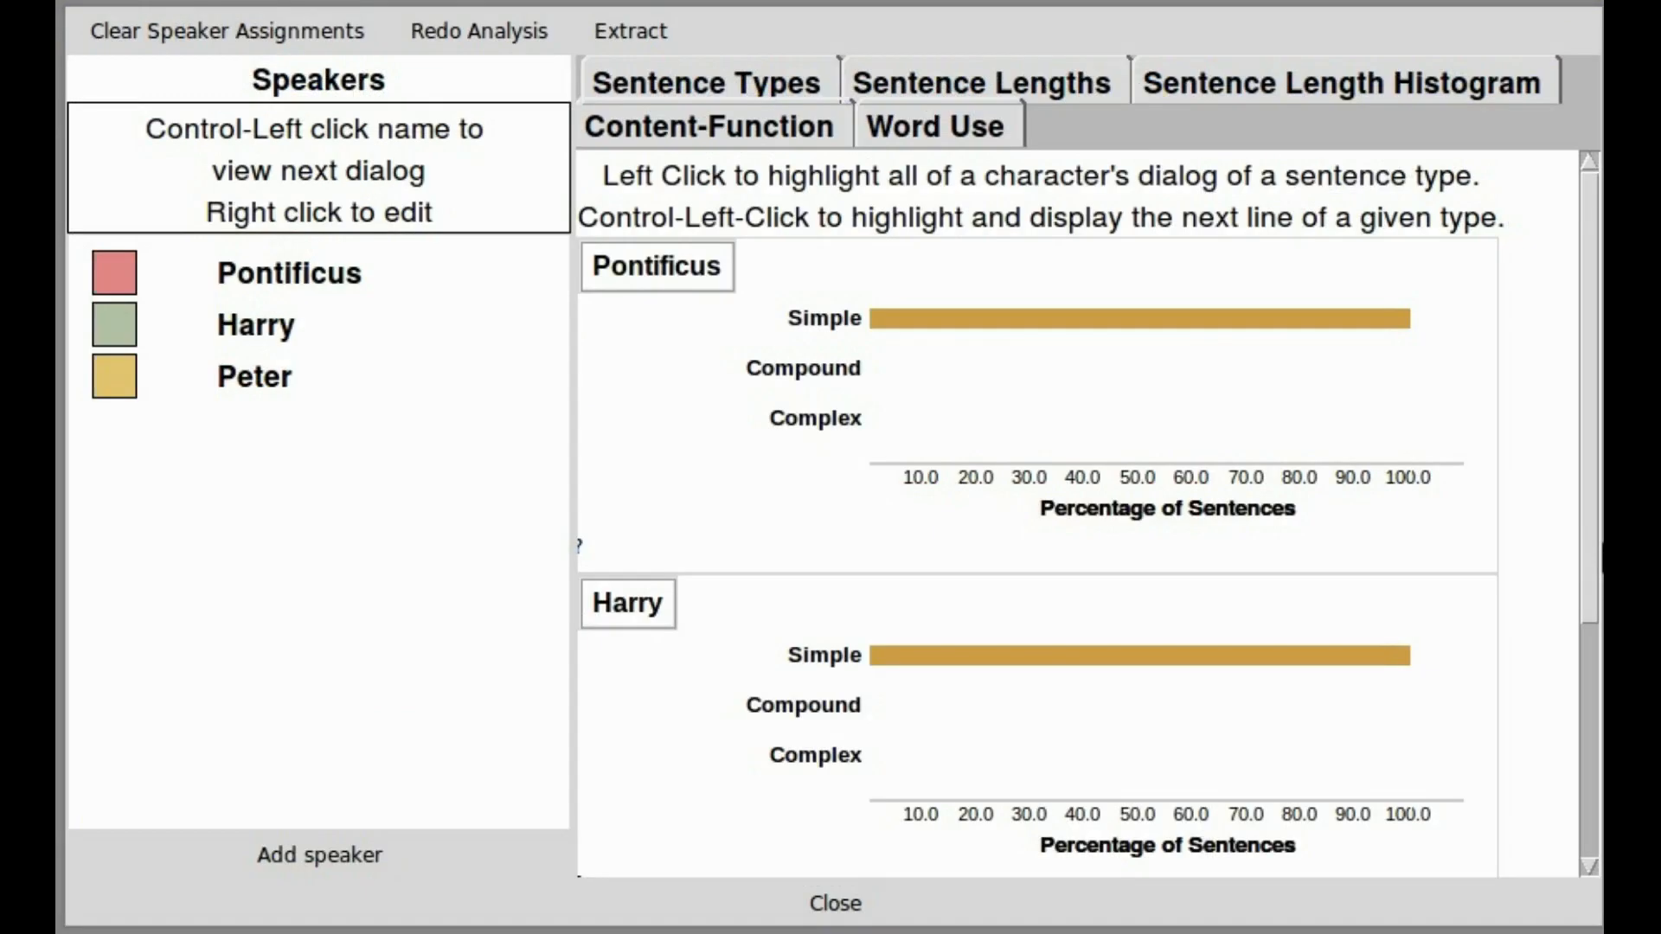
{"action": "left_click_drag", "start_coordinate": [1586, 354], "coordinate": [1488, 359]}
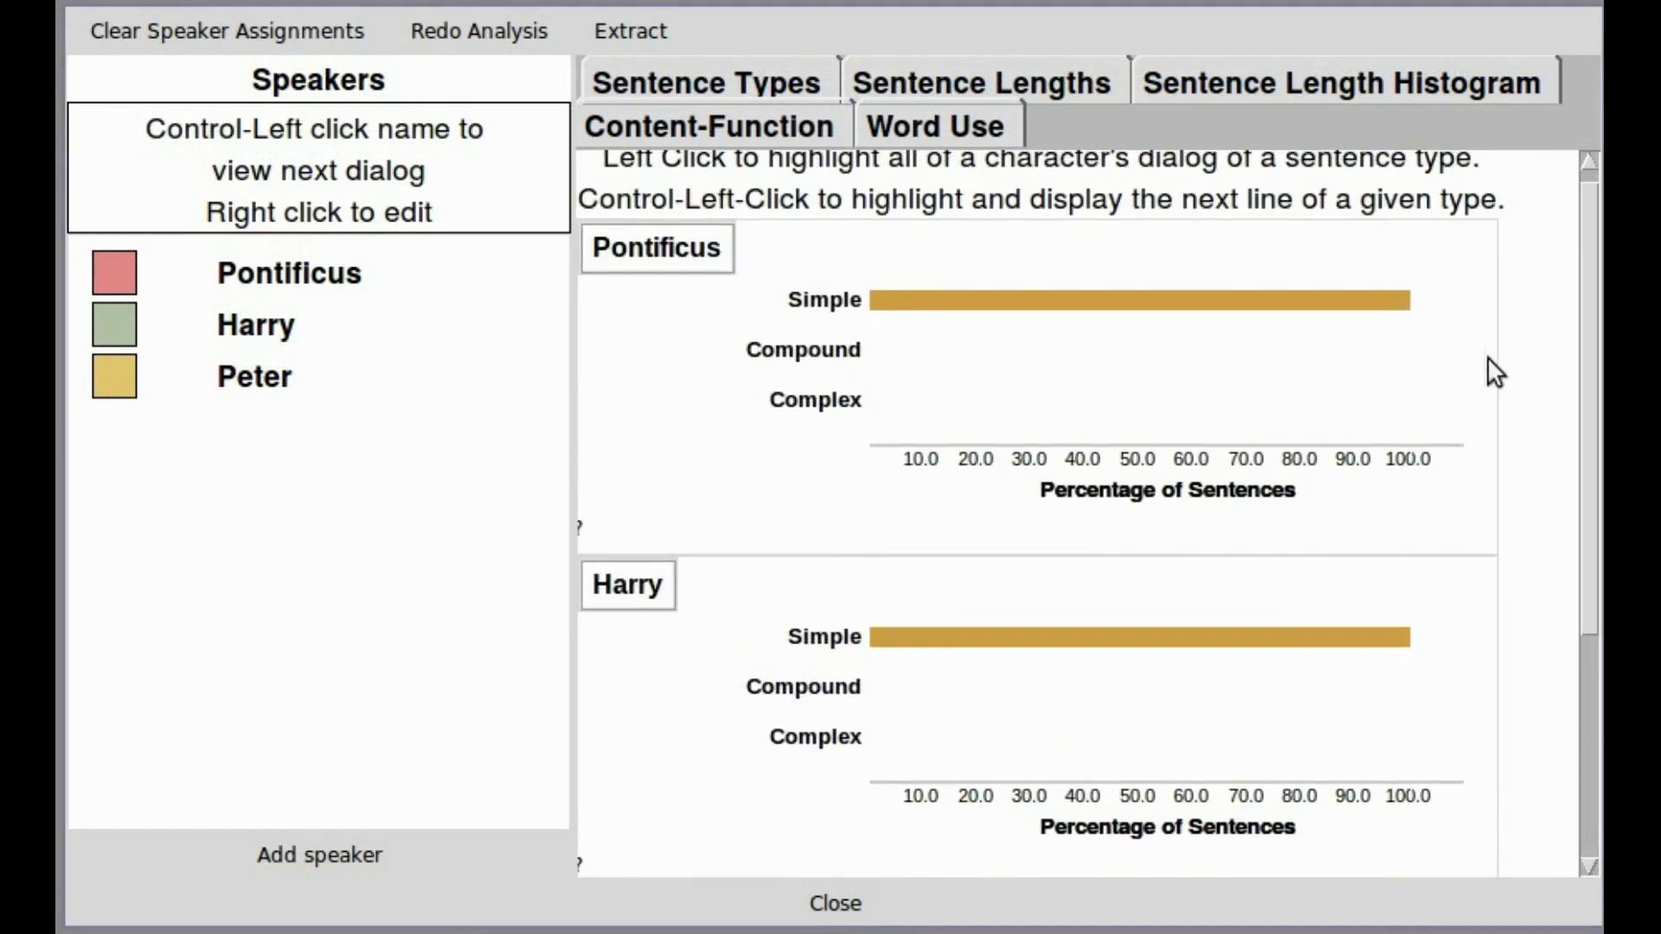
Examine each speaker's sentence length histogram and content-function patterns, and close the dialog analysis.
{"action": "left_click", "coordinate": [1237, 82]}
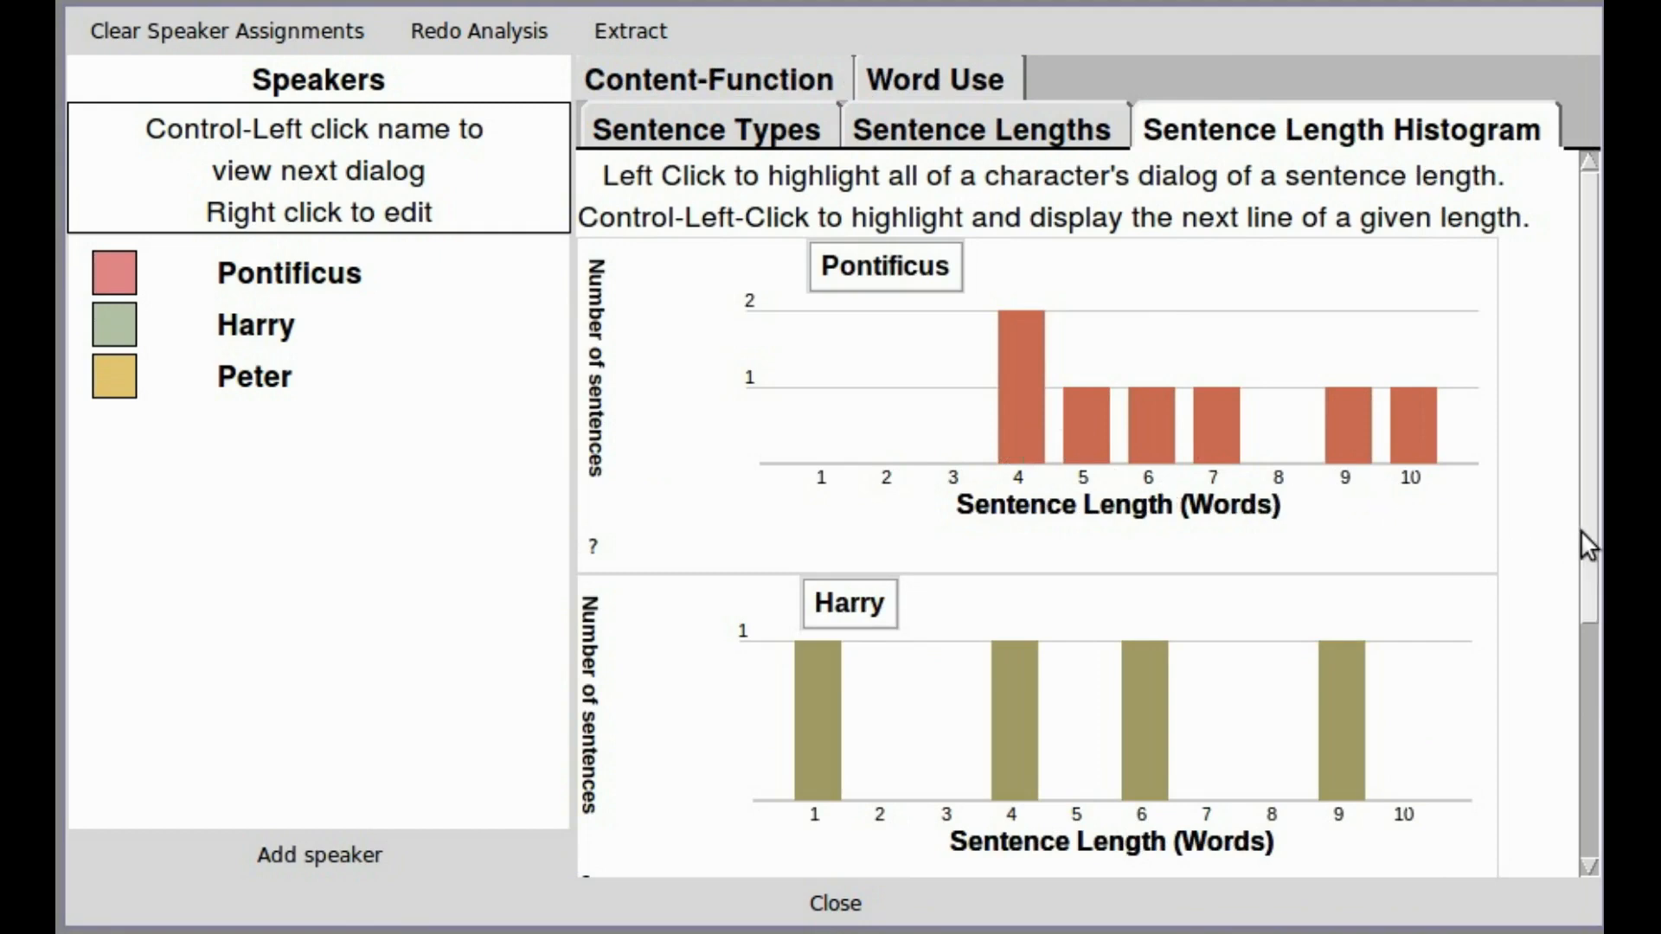
{"action": "left_click_drag", "start_coordinate": [1588, 533], "coordinate": [1566, 725]}
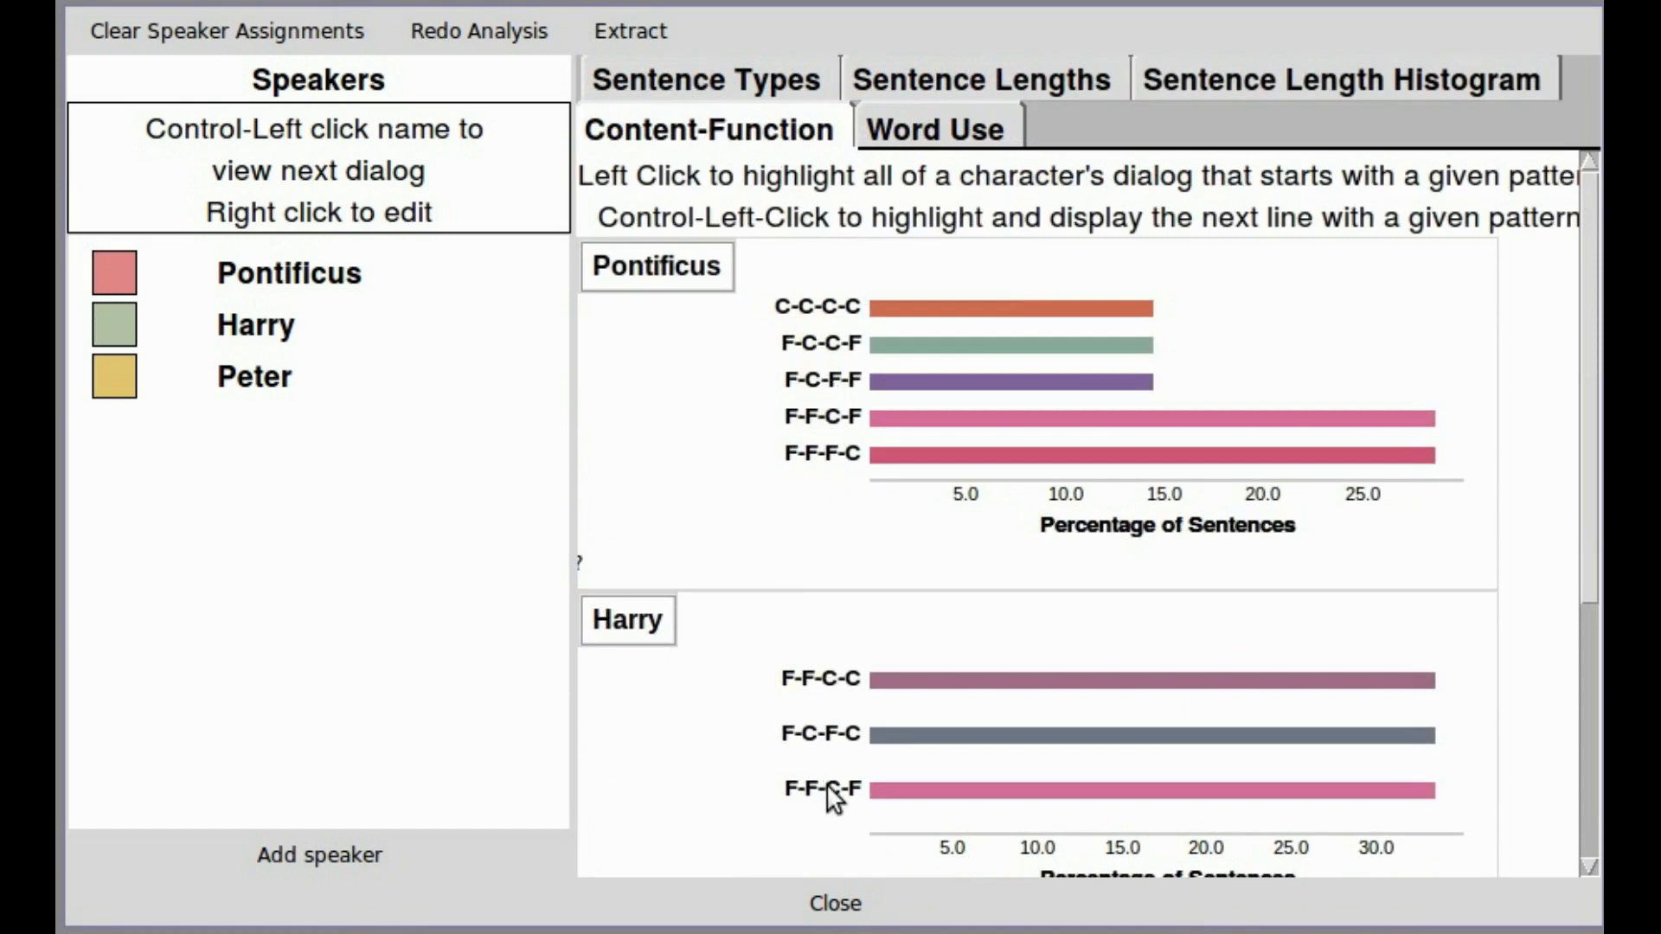
{"action": "left_click_drag", "start_coordinate": [1585, 559], "coordinate": [1539, 815]}
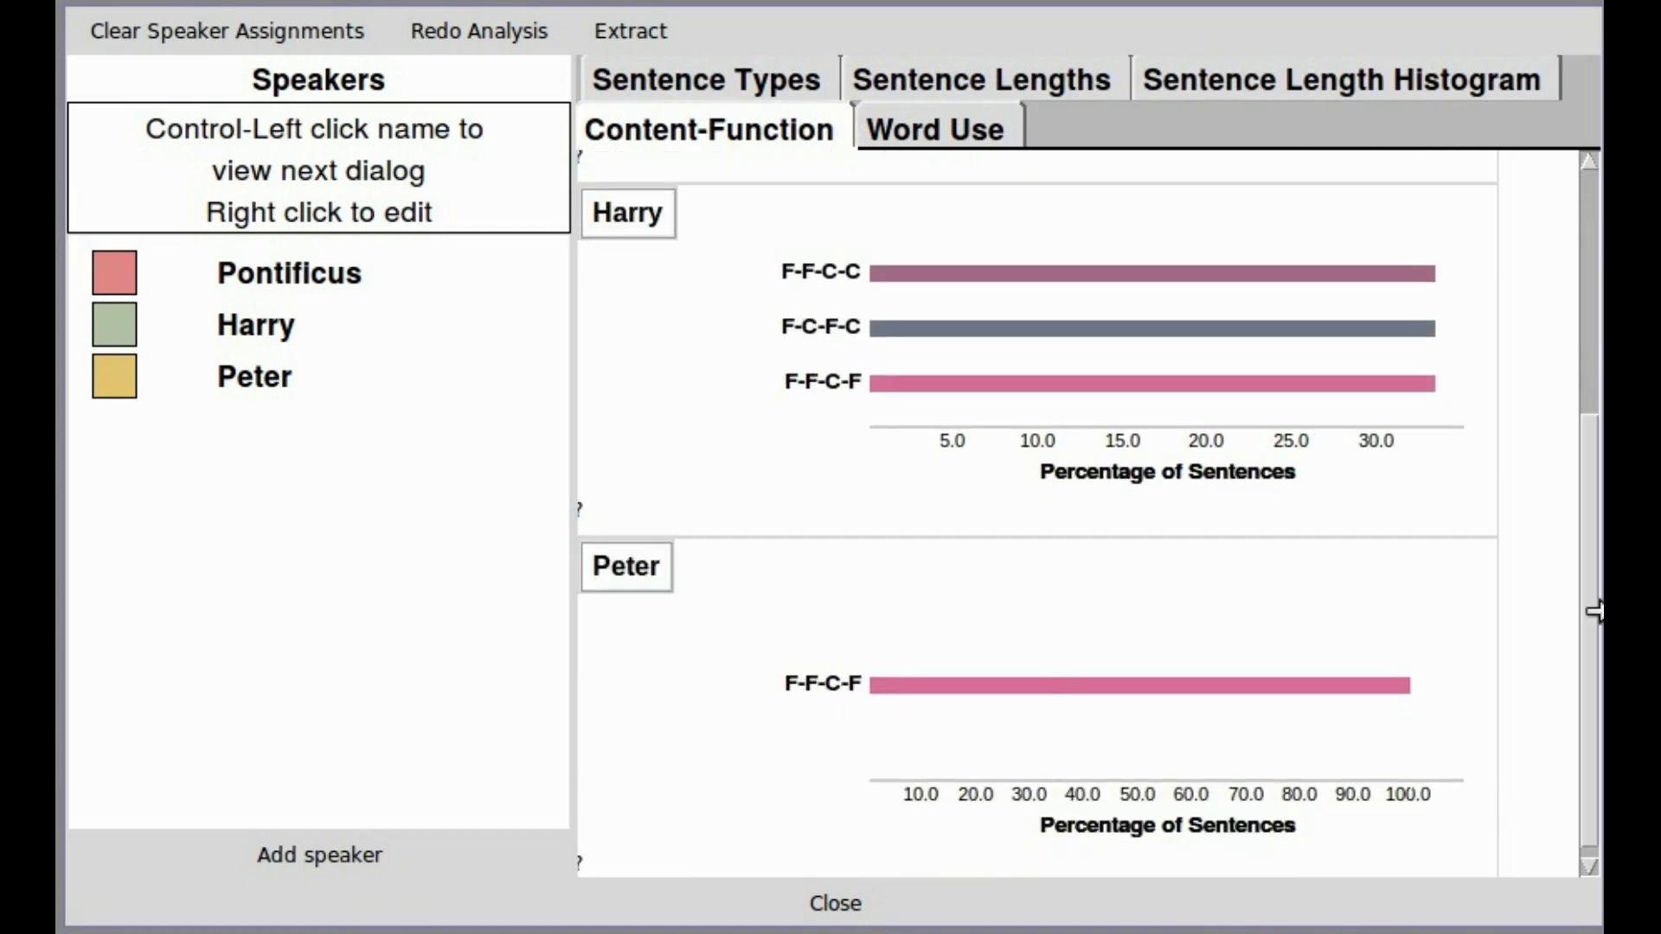
{"action": "left_click", "coordinate": [830, 903]}
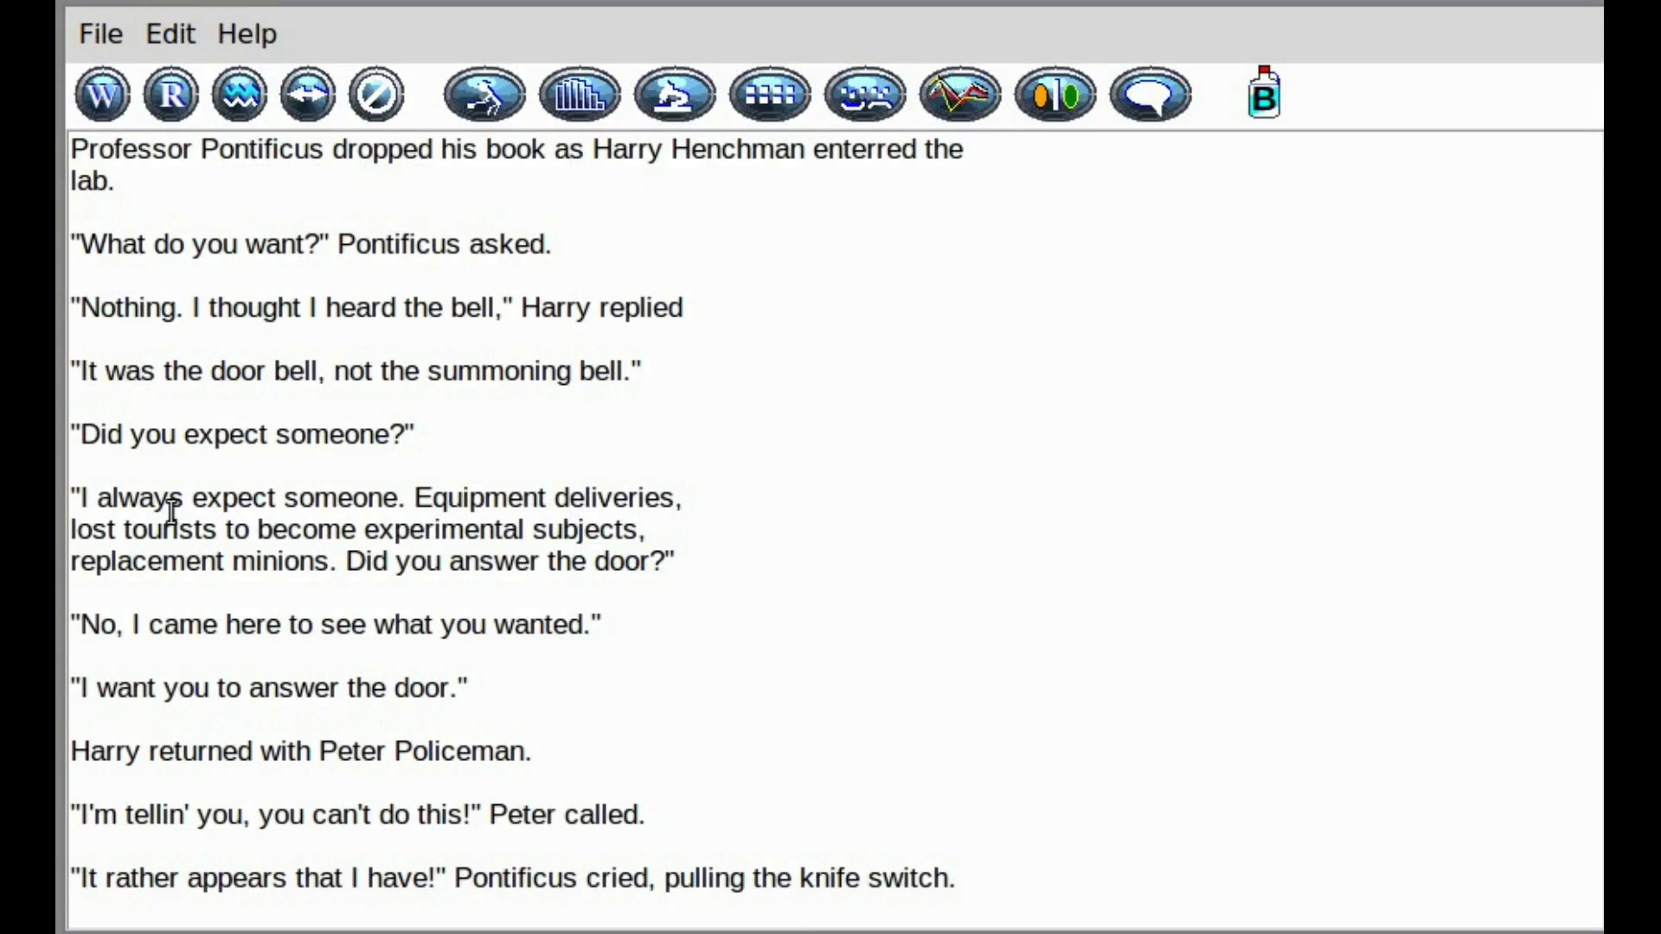
Change "What" to "Why" at the start of Pontificus's first line.
{"action": "left_click", "coordinate": [152, 246]}
{"action": "key", "text": "BackSpace"}
{"action": "key", "text": "BackSpace"}
{"action": "type", "text": "y"}
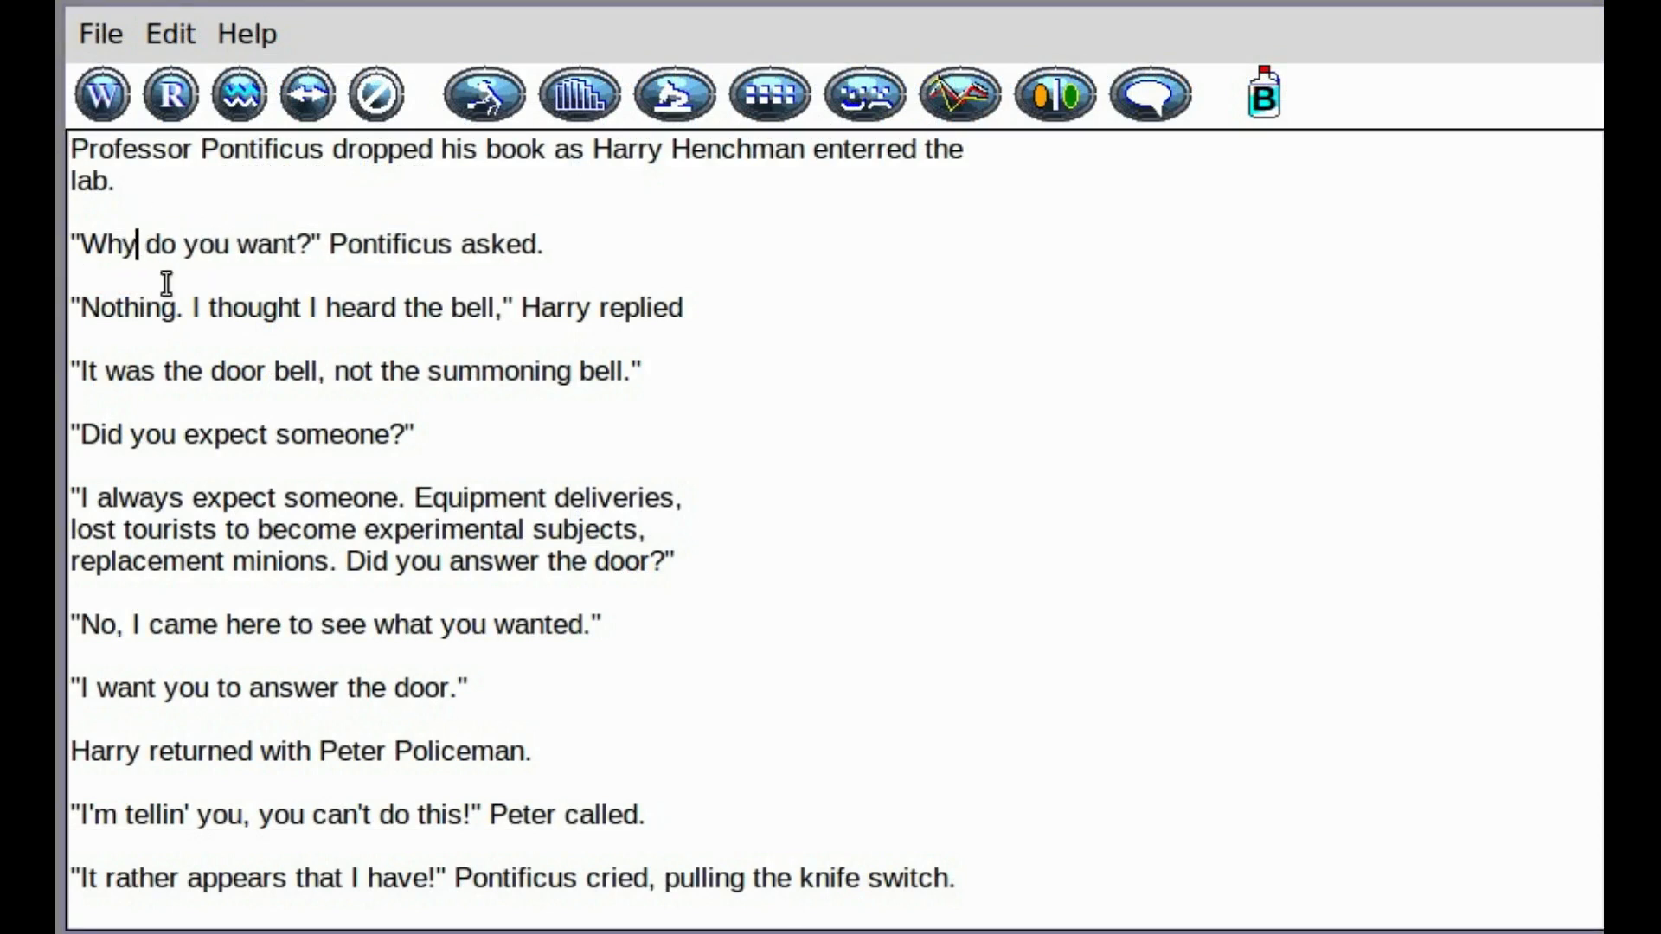
Insert "persist in interrupting my work? What could you possibly" before "want?" in Pontificus's first line.
{"action": "key", "text": "Right"}
{"action": "key", "text": "Right"}
{"action": "key", "text": "Right"}
{"action": "key", "text": "Right"}
{"action": "key", "text": "Right"}
{"action": "key", "text": "Right"}
{"action": "key", "text": "Right"}
{"action": "key", "text": "Right"}
{"action": "type", "text": "persist in "}
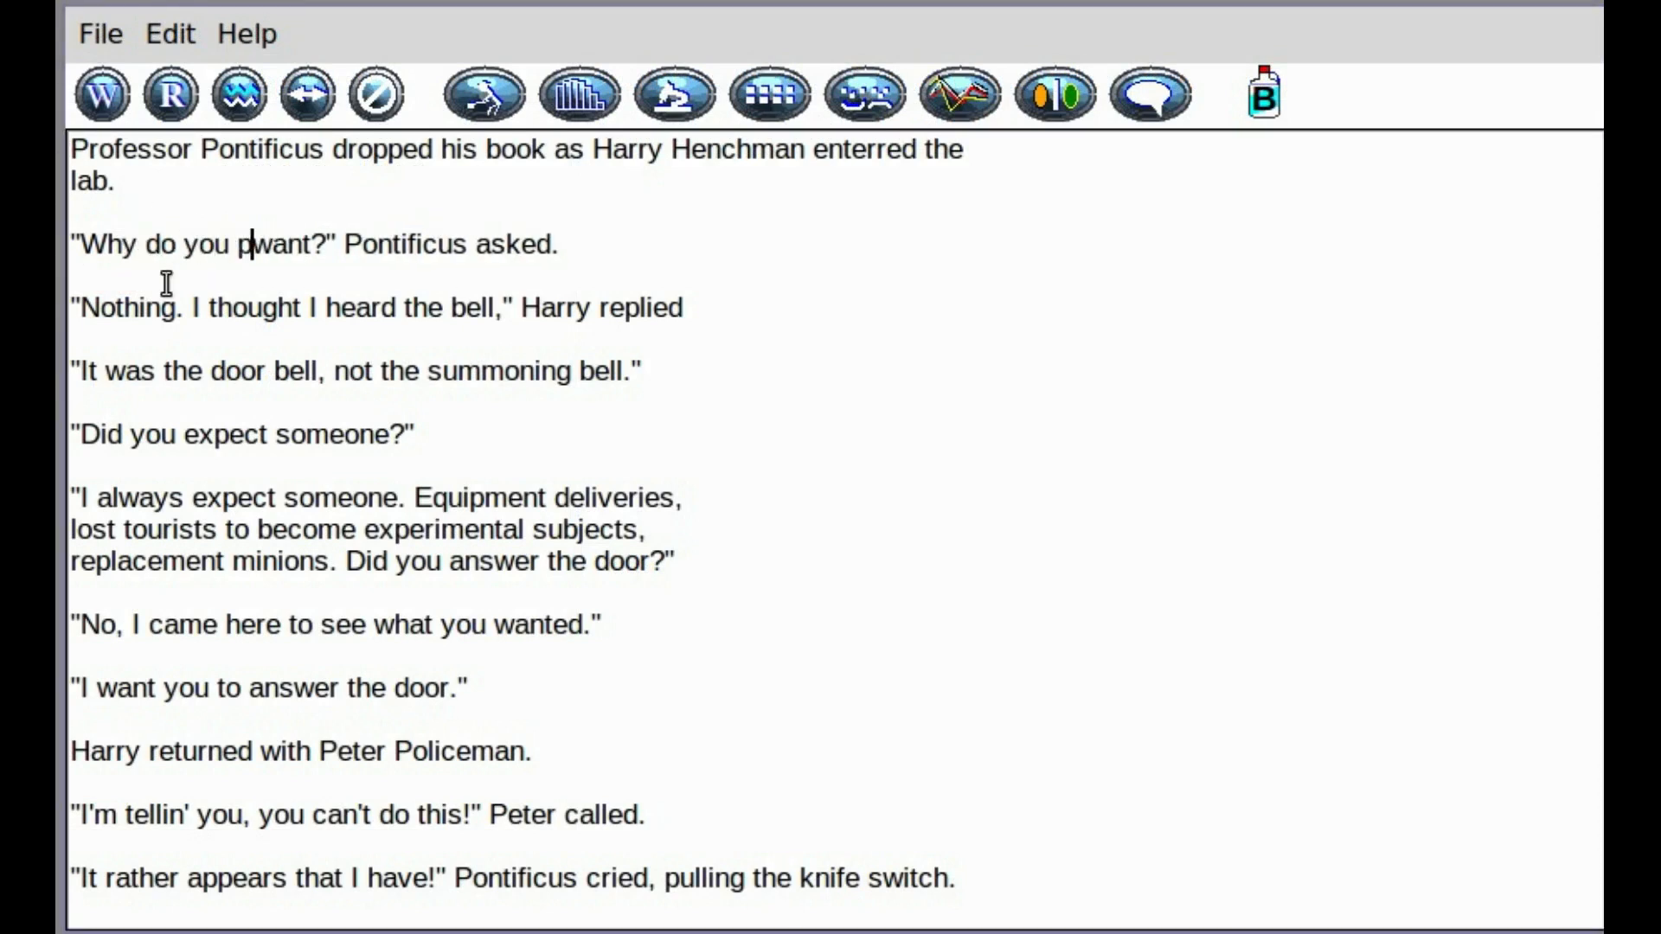
{"action": "type", "text": "interrupting my work"}
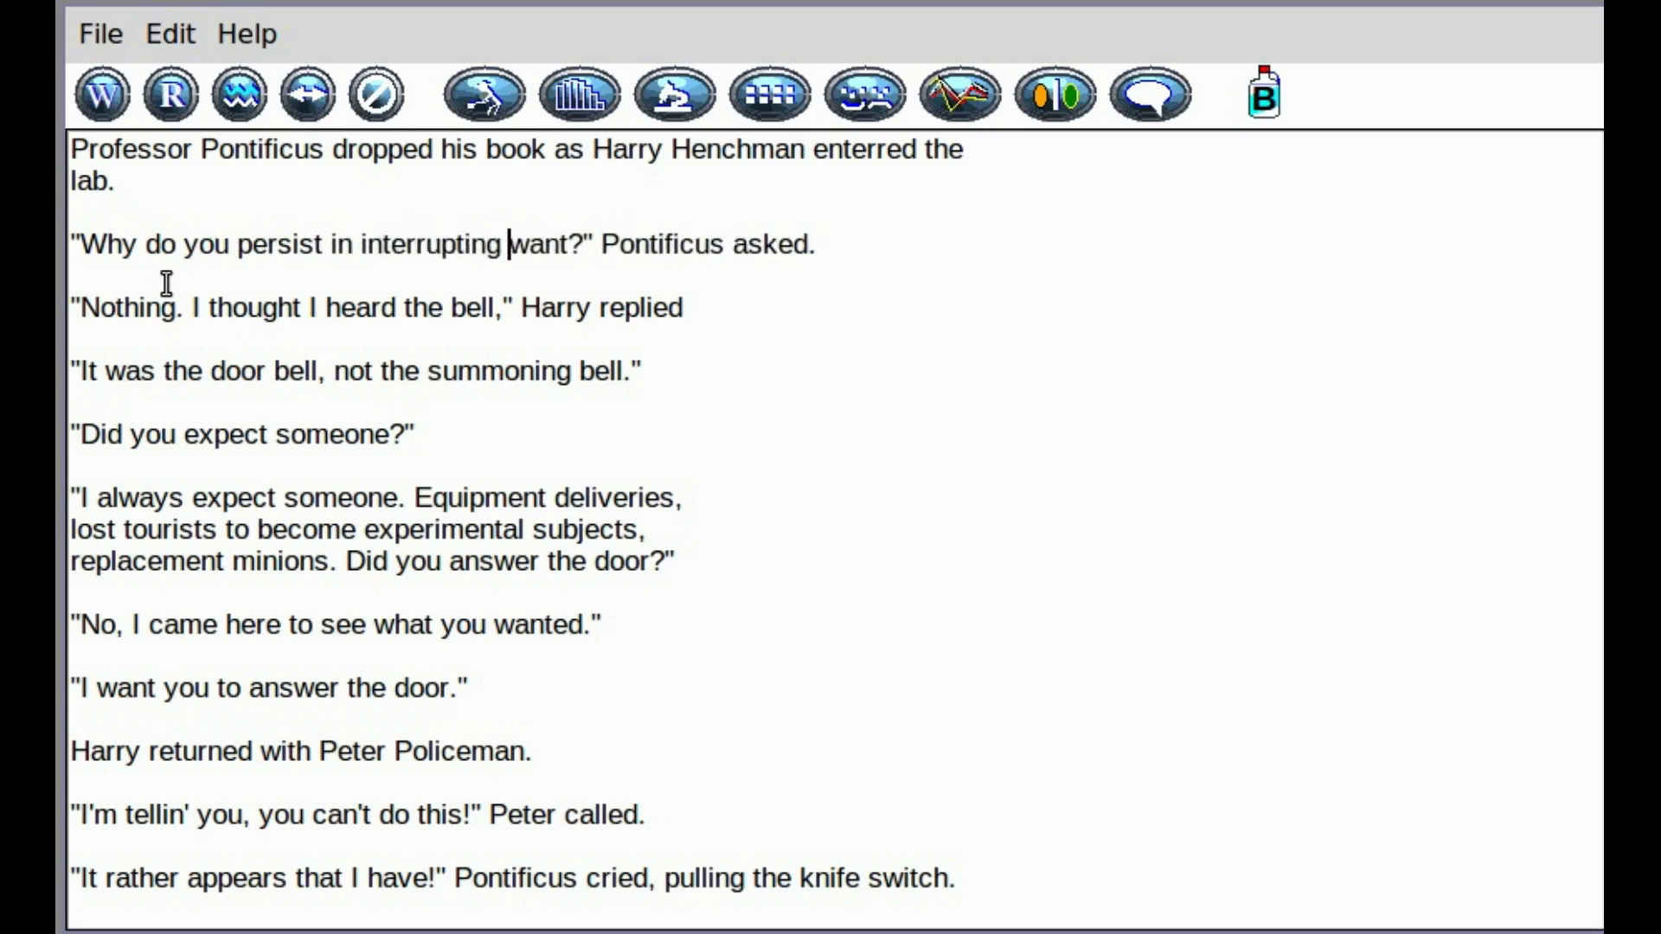
{"action": "type", "text": "? What c"}
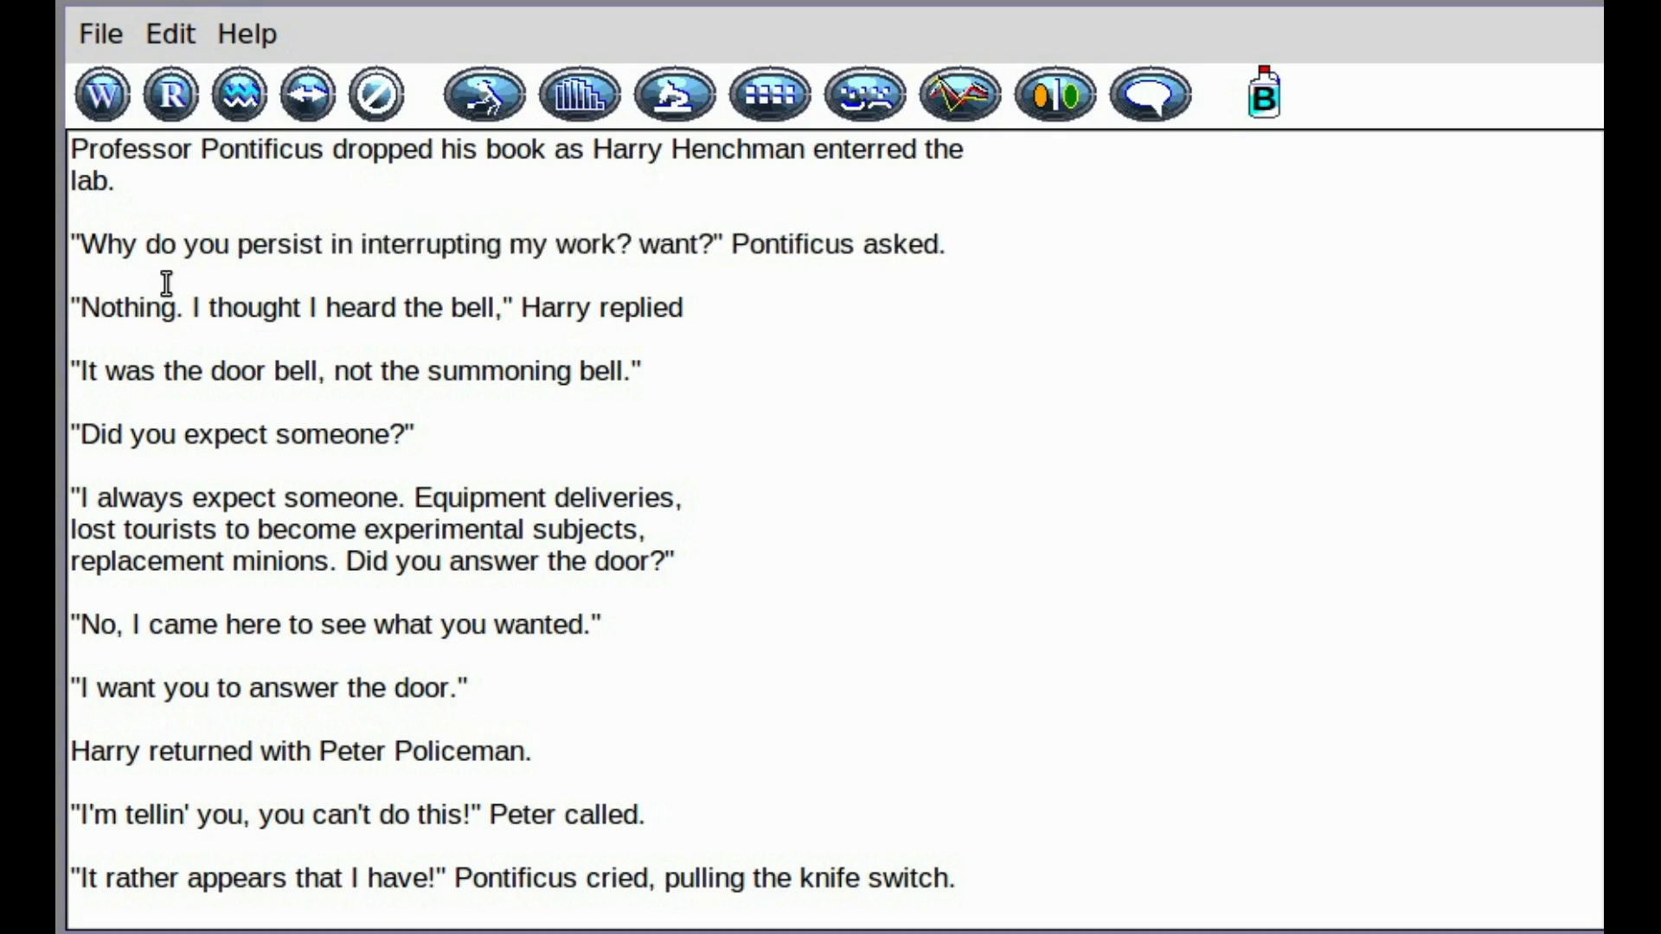
{"action": "type", "text": "ould you possibl"}
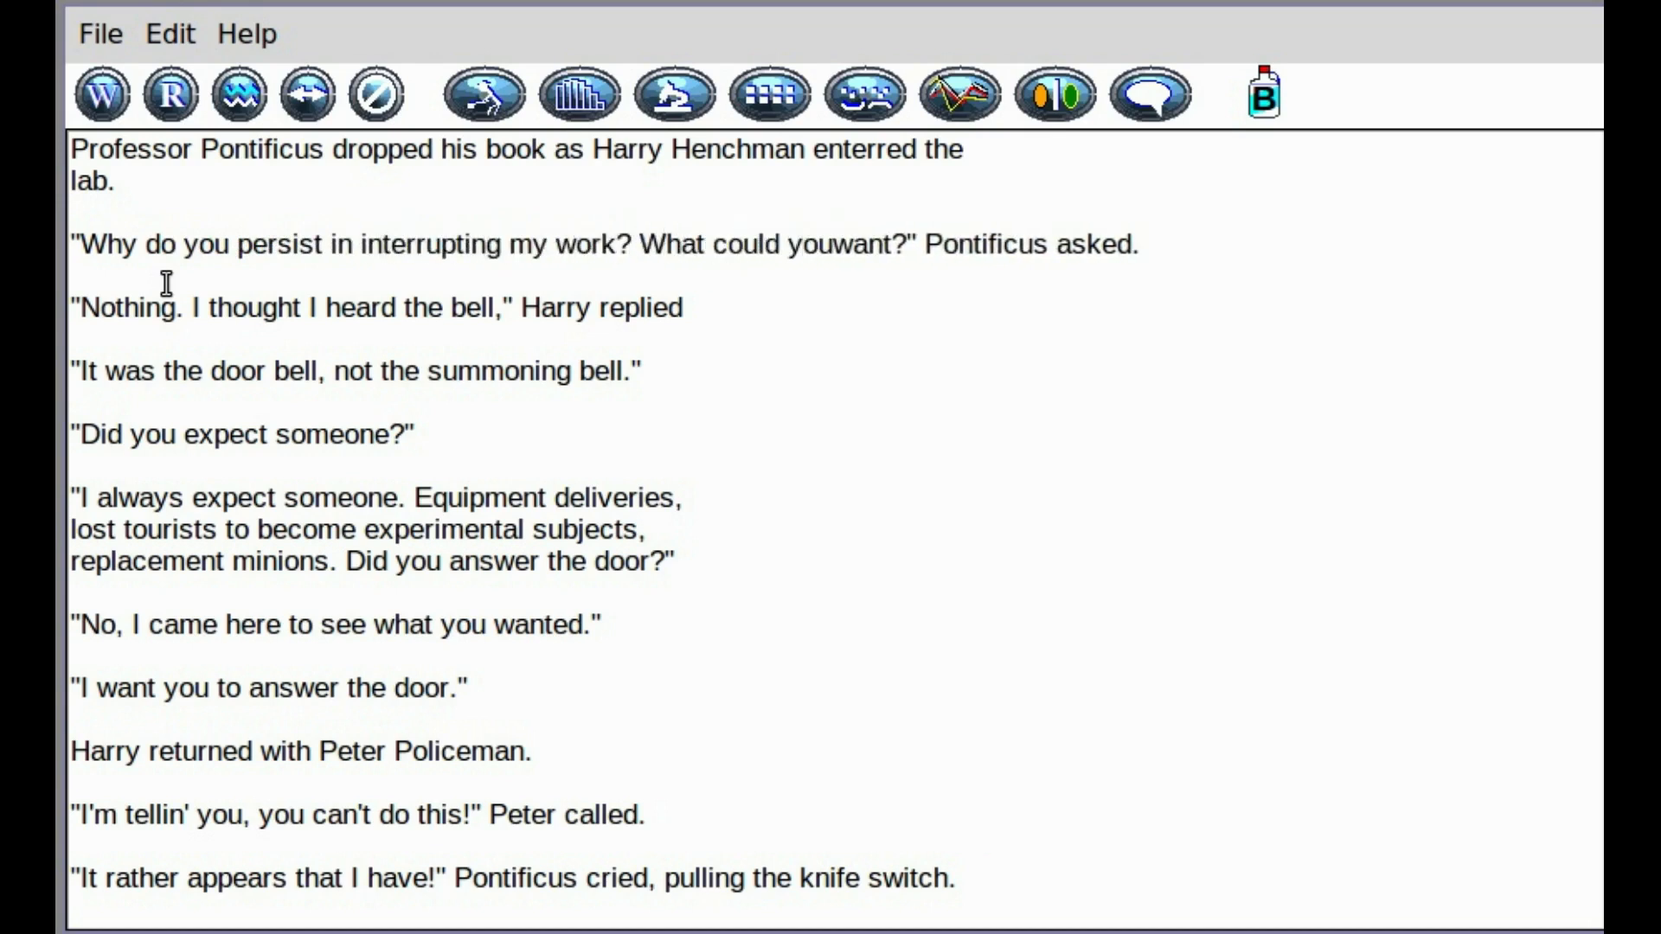
{"action": "type", "text": "y"}
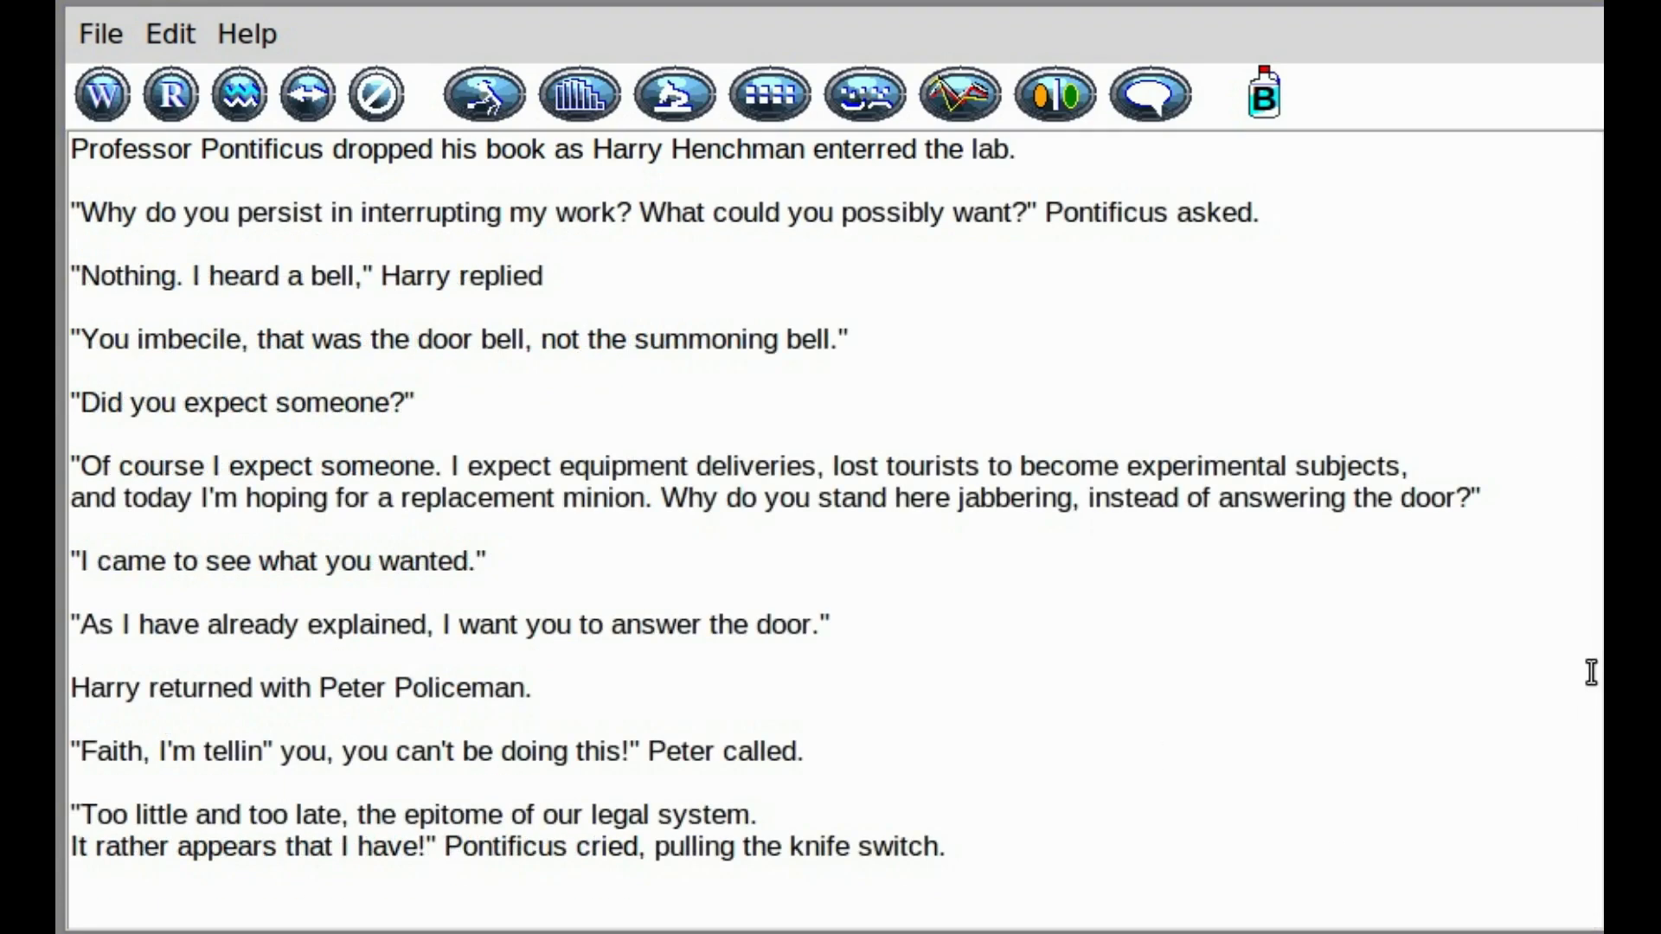
Analyze the rewritten dialogue and compare the speakers' sentence types and sentence length histograms.
{"action": "left_click", "coordinate": [1138, 97]}
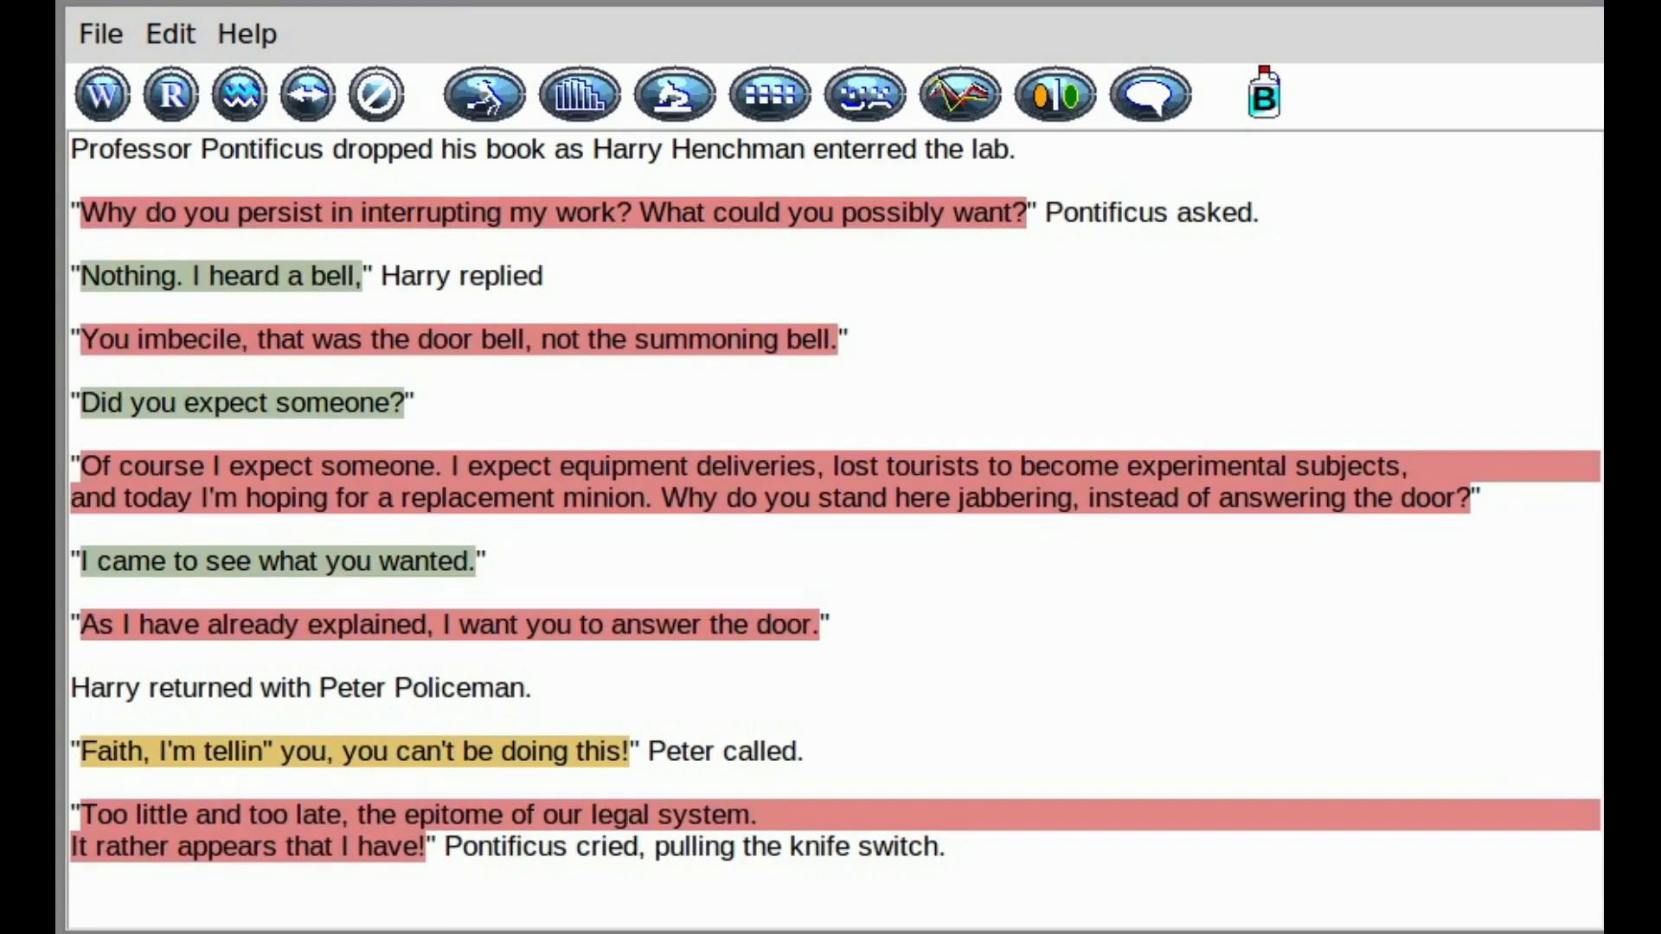
{"action": "left_click_drag", "start_coordinate": [1660, 102], "coordinate": [291, 2]}
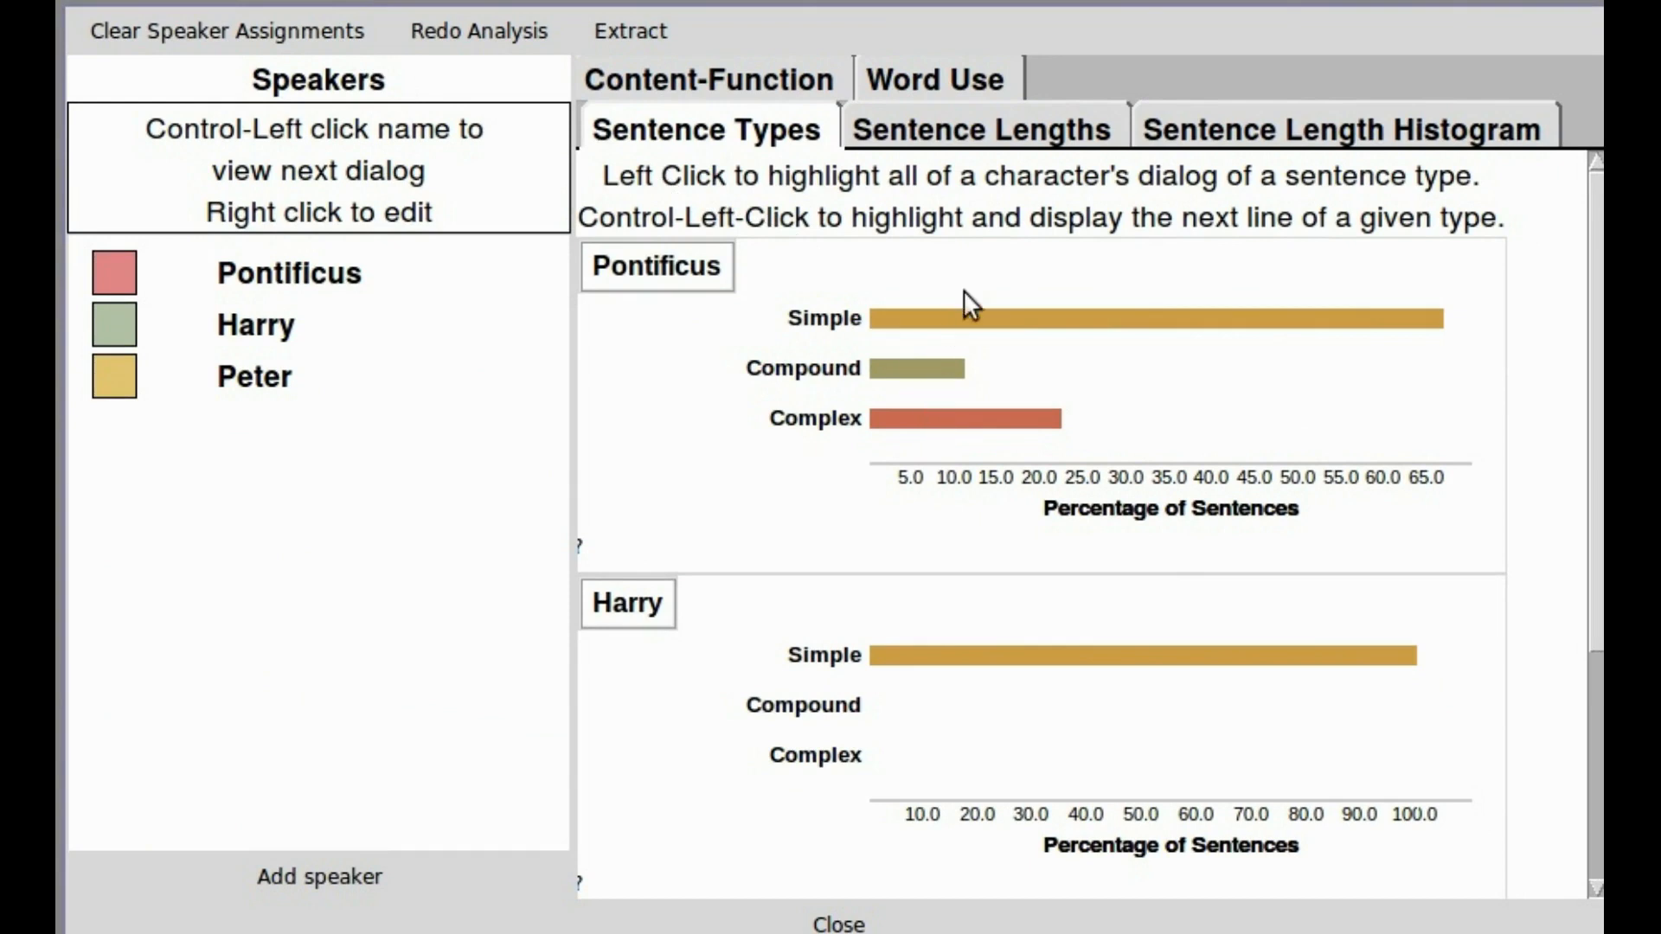
{"action": "left_click", "coordinate": [1255, 137]}
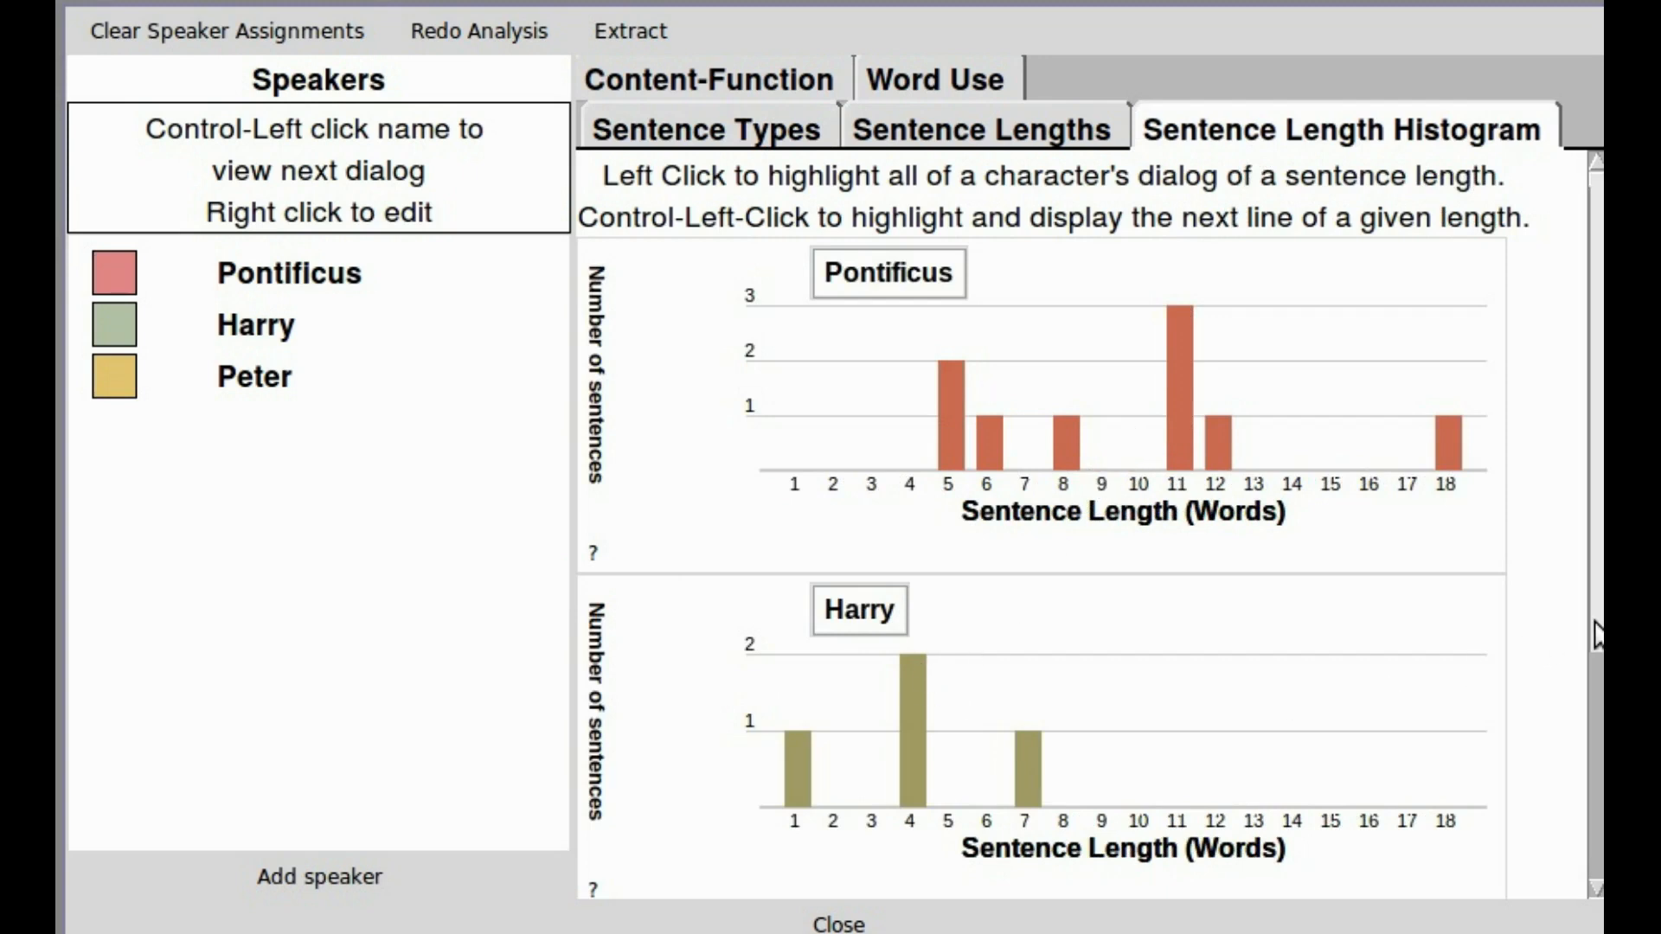
{"action": "left_click_drag", "start_coordinate": [1597, 625], "coordinate": [1538, 551]}
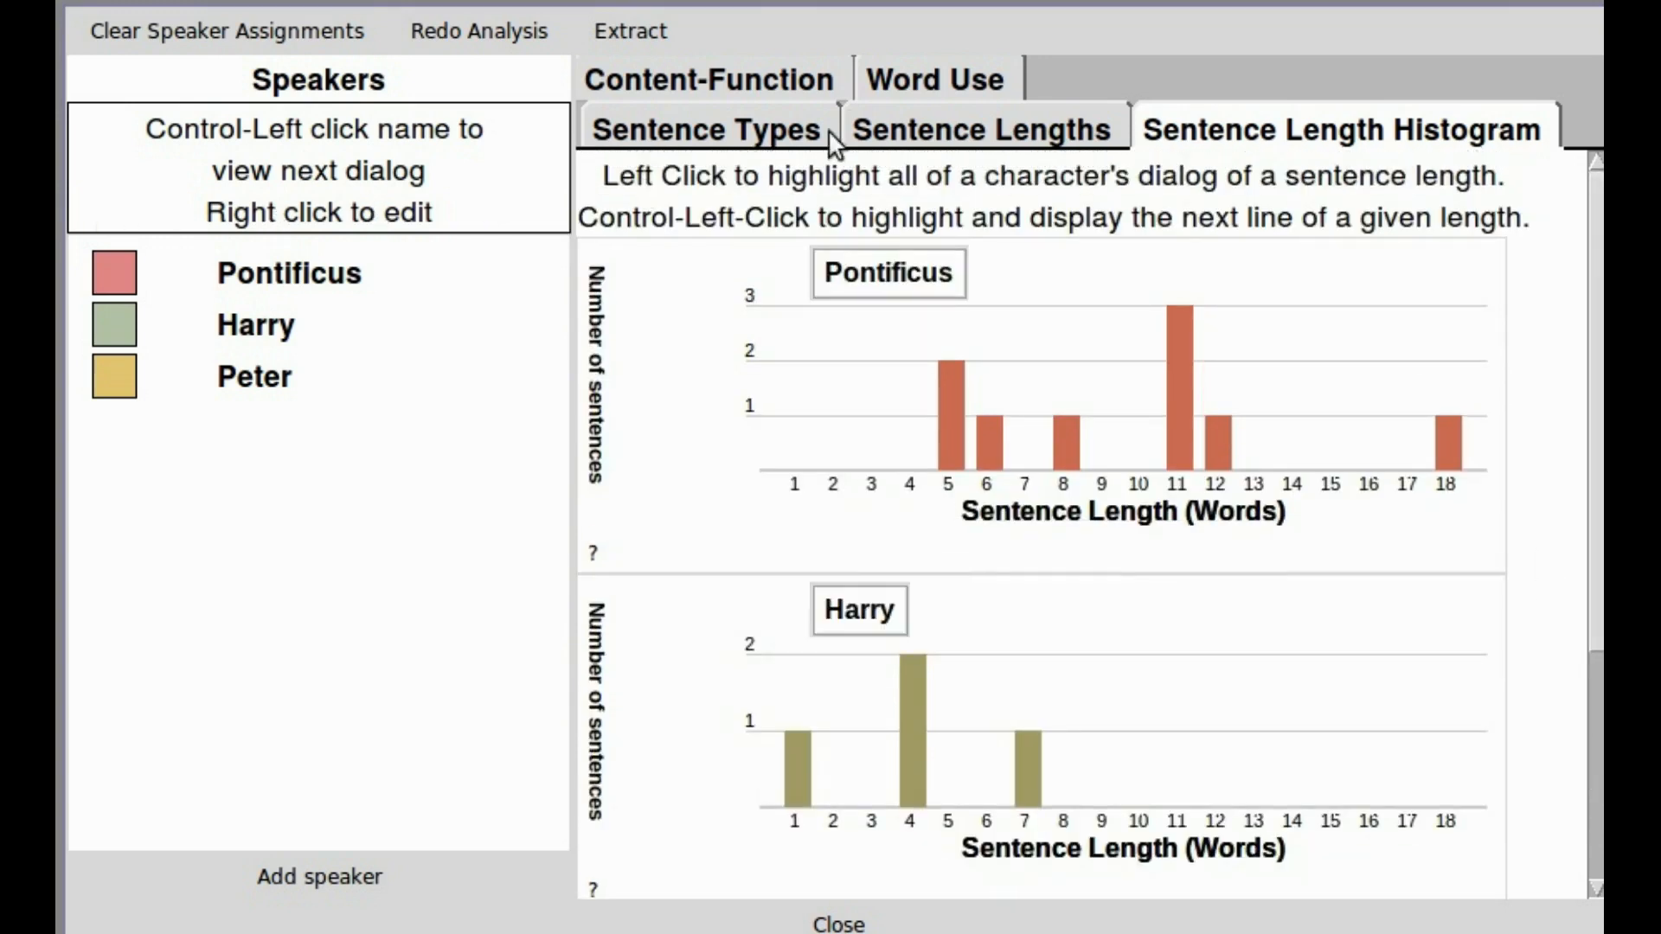
Review the speakers' content-function patterns and word use tables for the rewritten dialogue.
{"action": "left_click", "coordinate": [822, 73]}
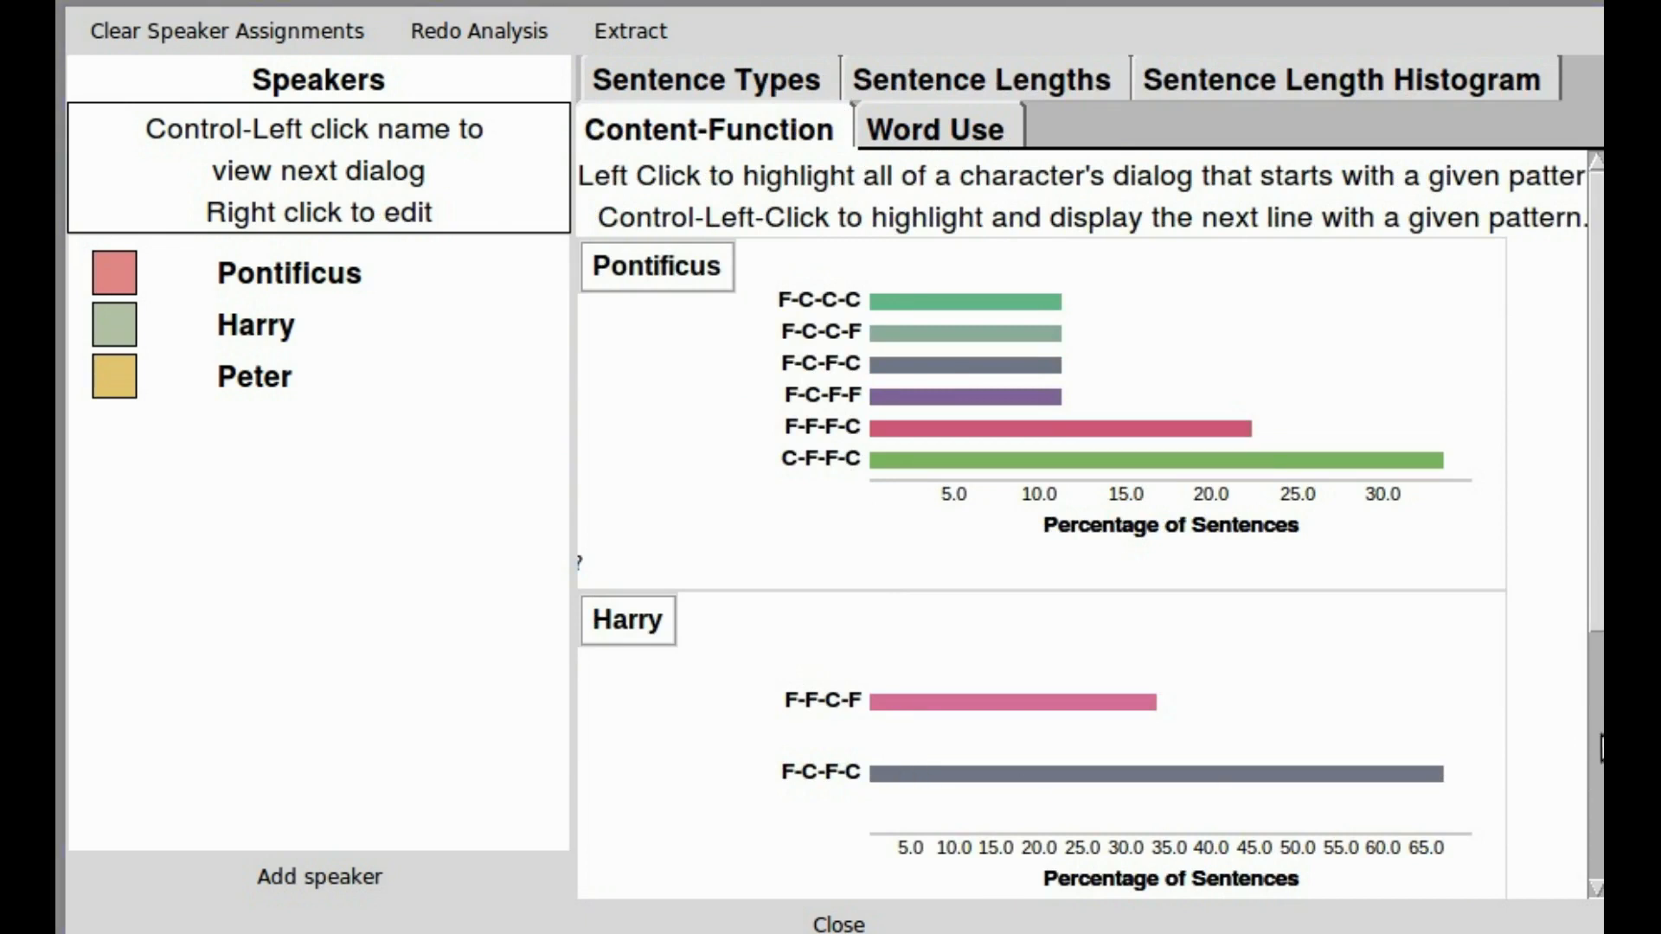
{"action": "scroll", "coordinate": [1600, 749], "scroll_direction": "down", "scroll_amount": 3}
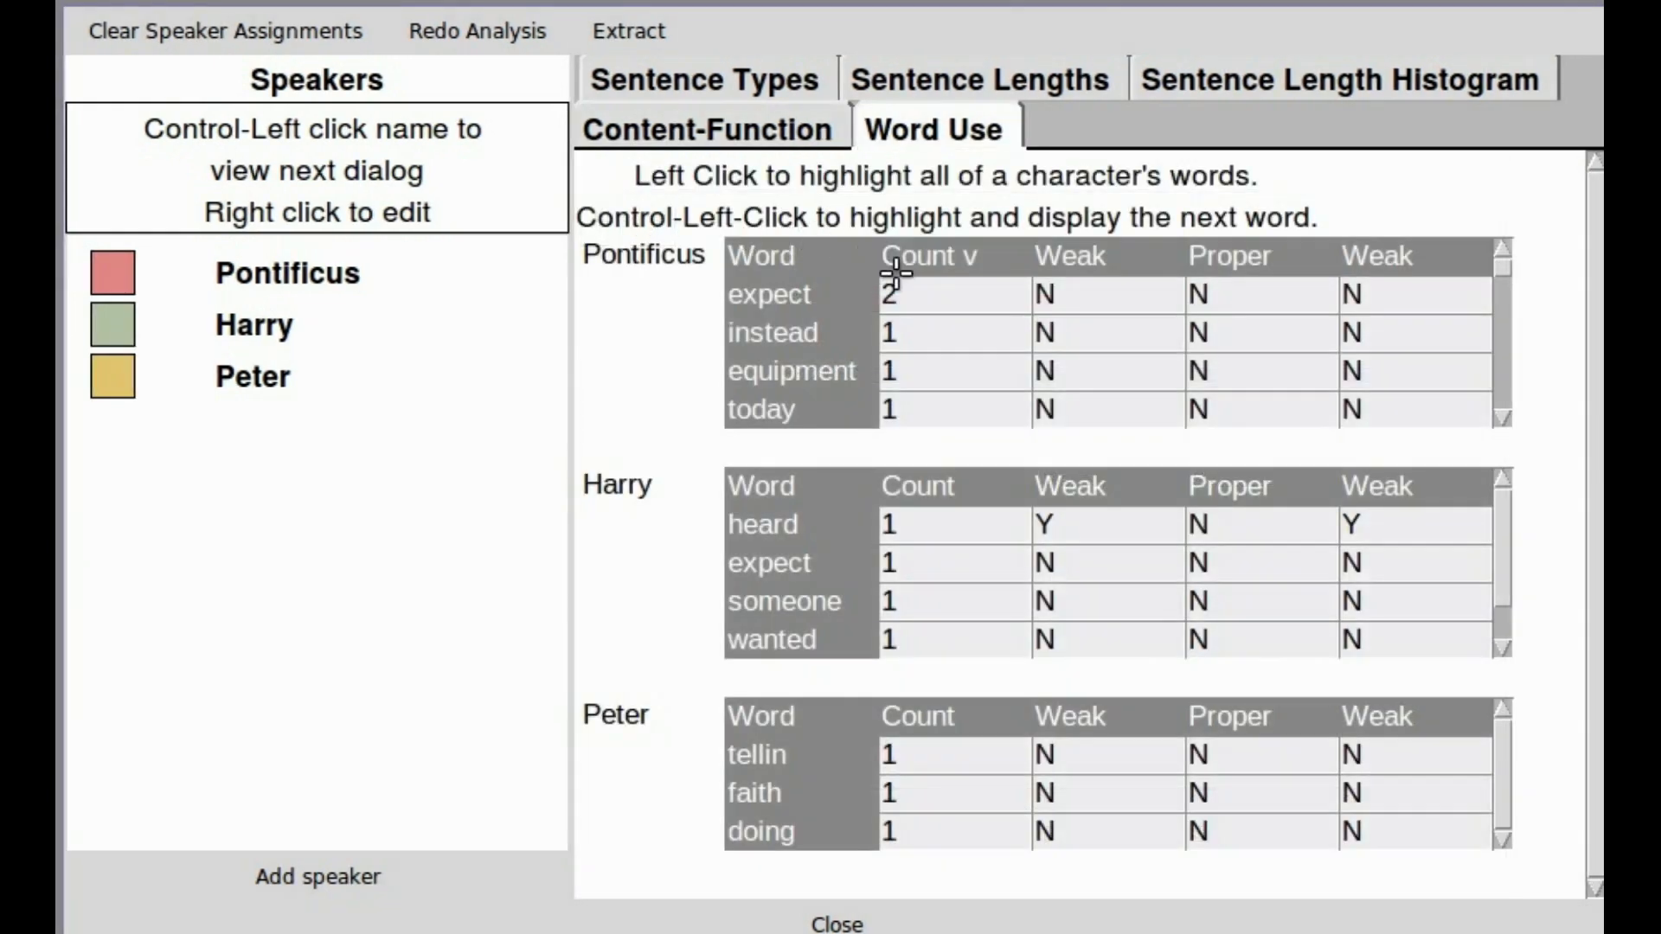
{"action": "scroll", "coordinate": [980, 266], "scroll_direction": "down", "scroll_amount": 1}
{"action": "scroll", "coordinate": [983, 268], "scroll_direction": "up", "scroll_amount": 1}
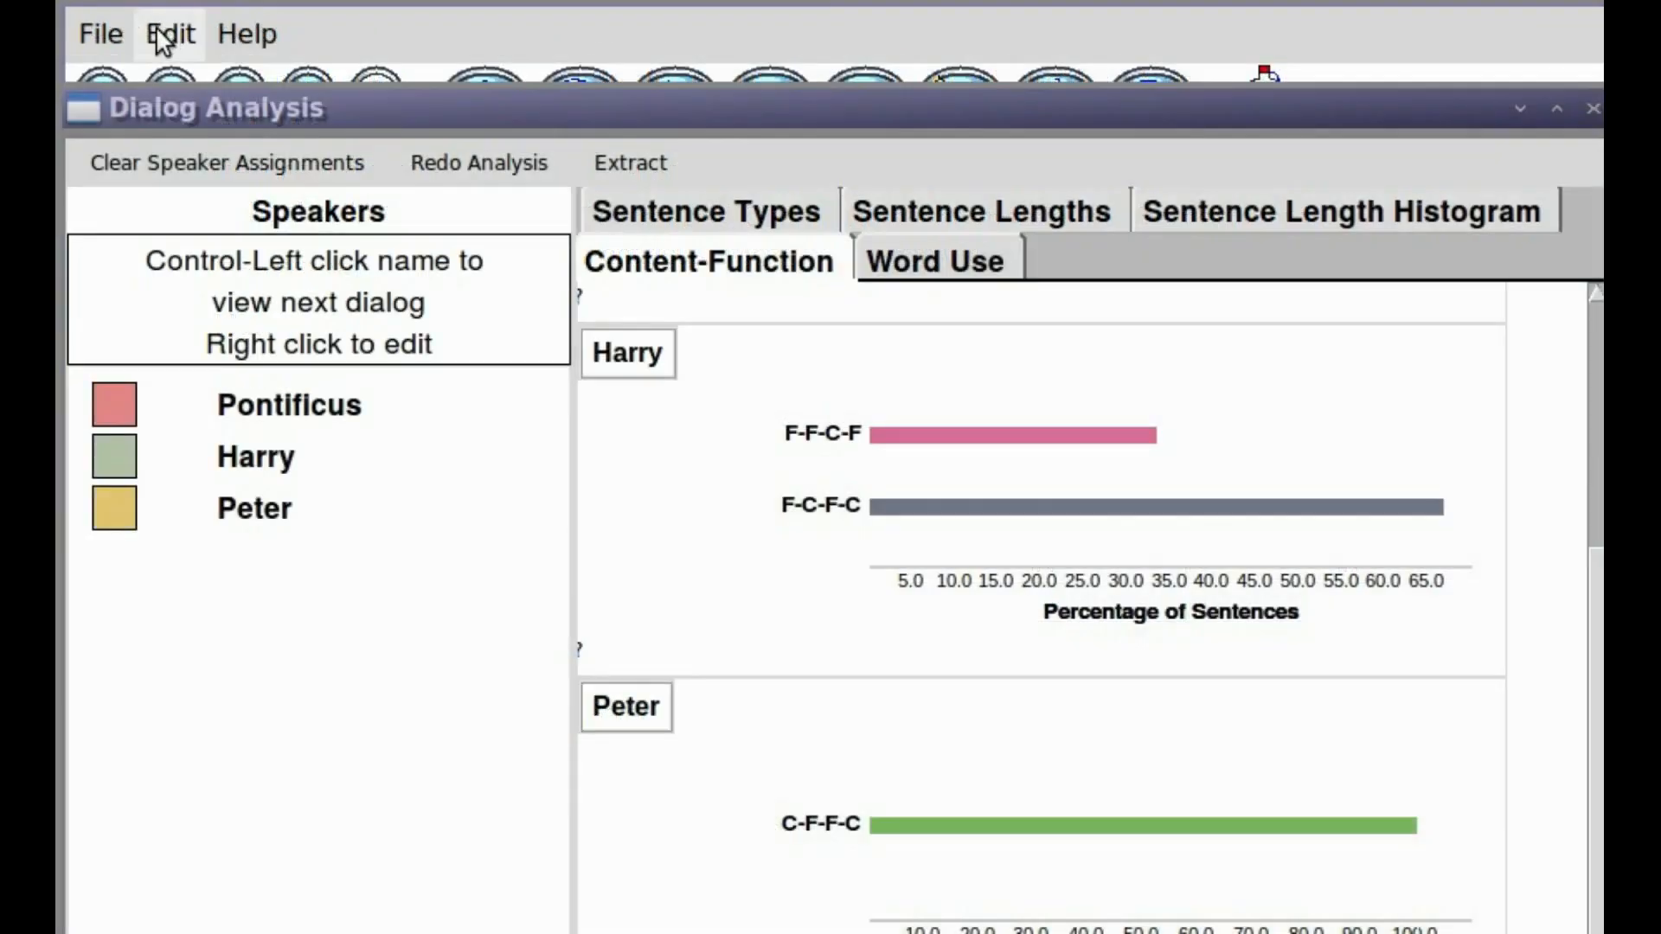
Set Column 2 to basic in the dialog analysis preferences and apply the settings.
{"action": "left_click", "coordinate": [168, 32]}
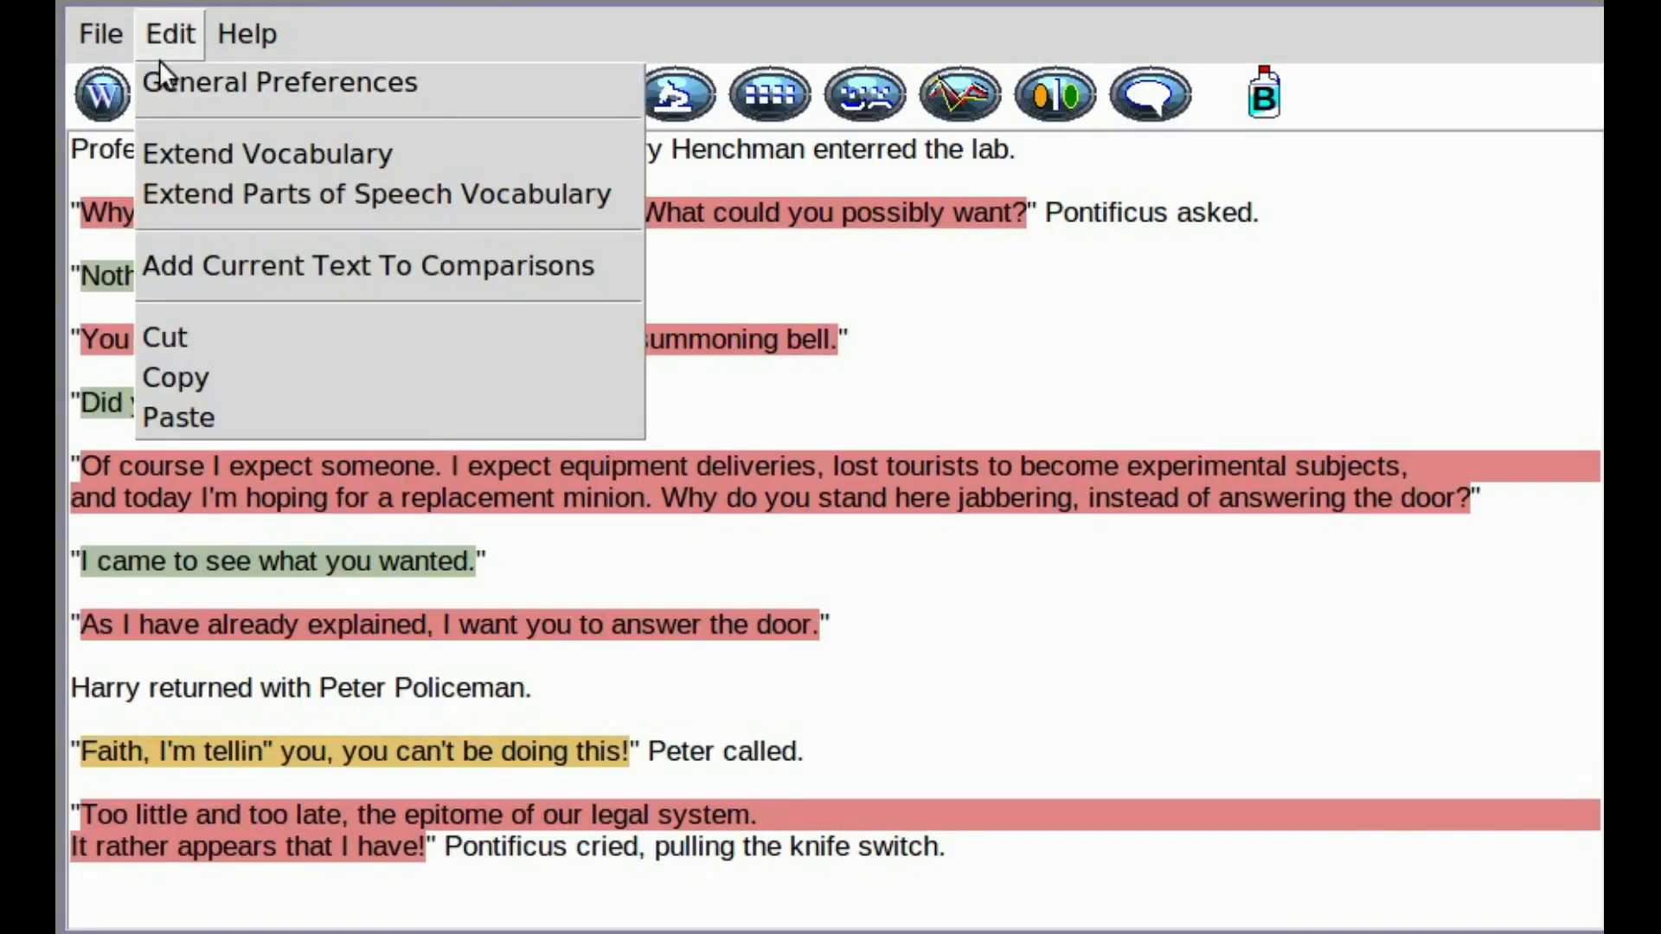
{"action": "left_click", "coordinate": [181, 90]}
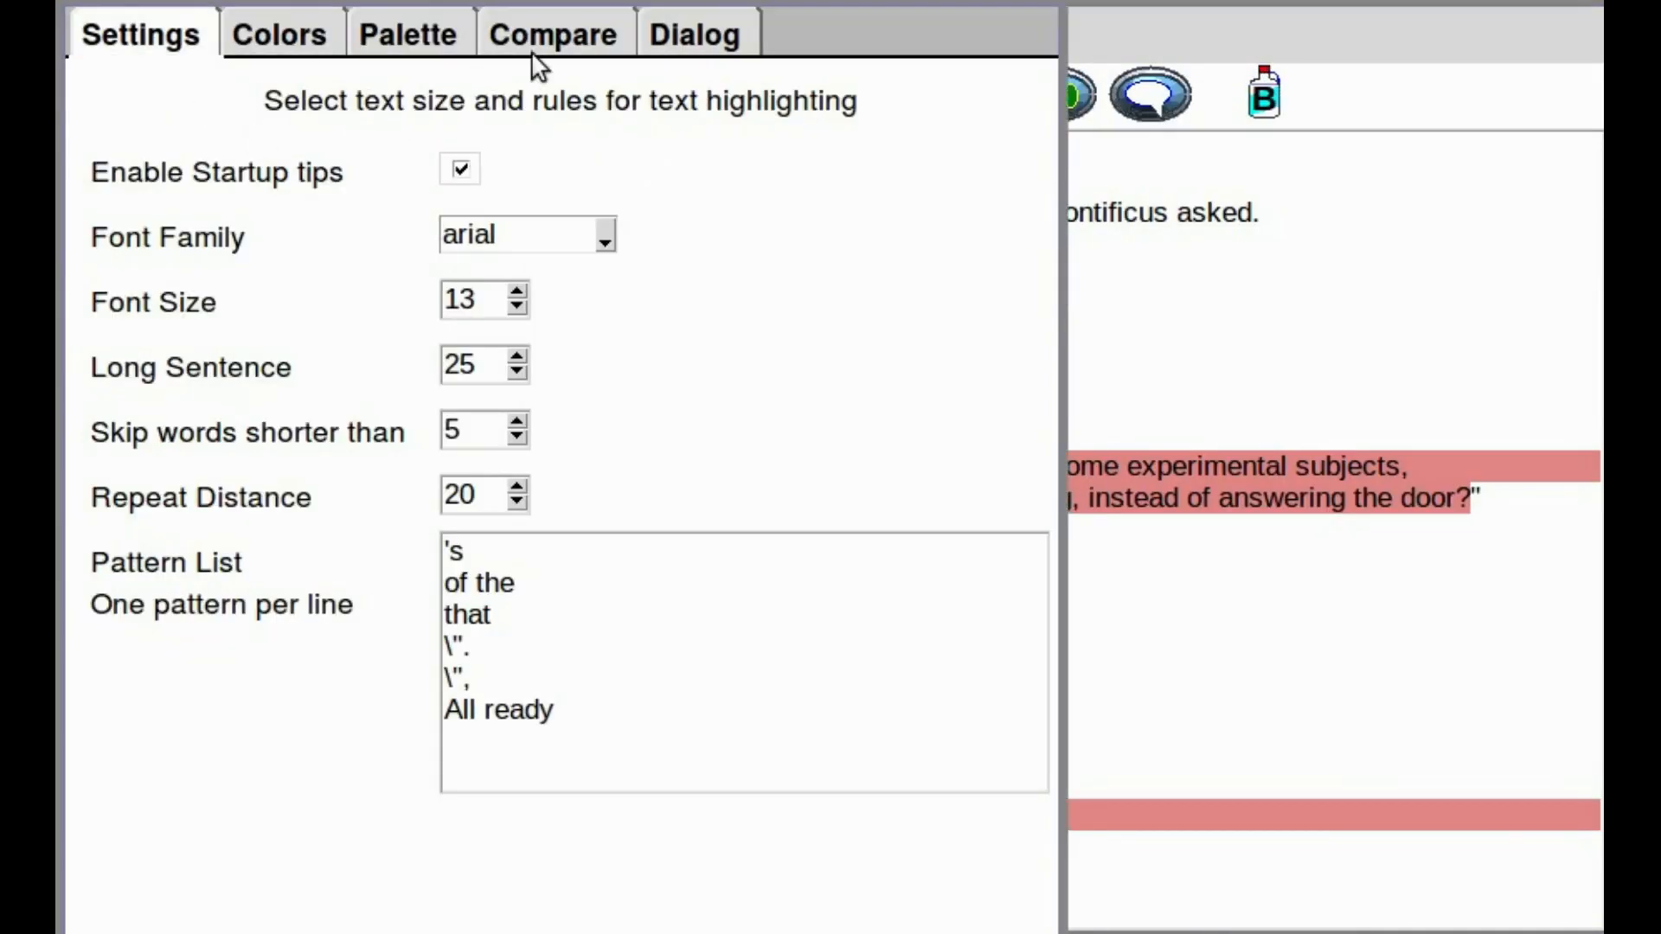
{"action": "left_click", "coordinate": [673, 38]}
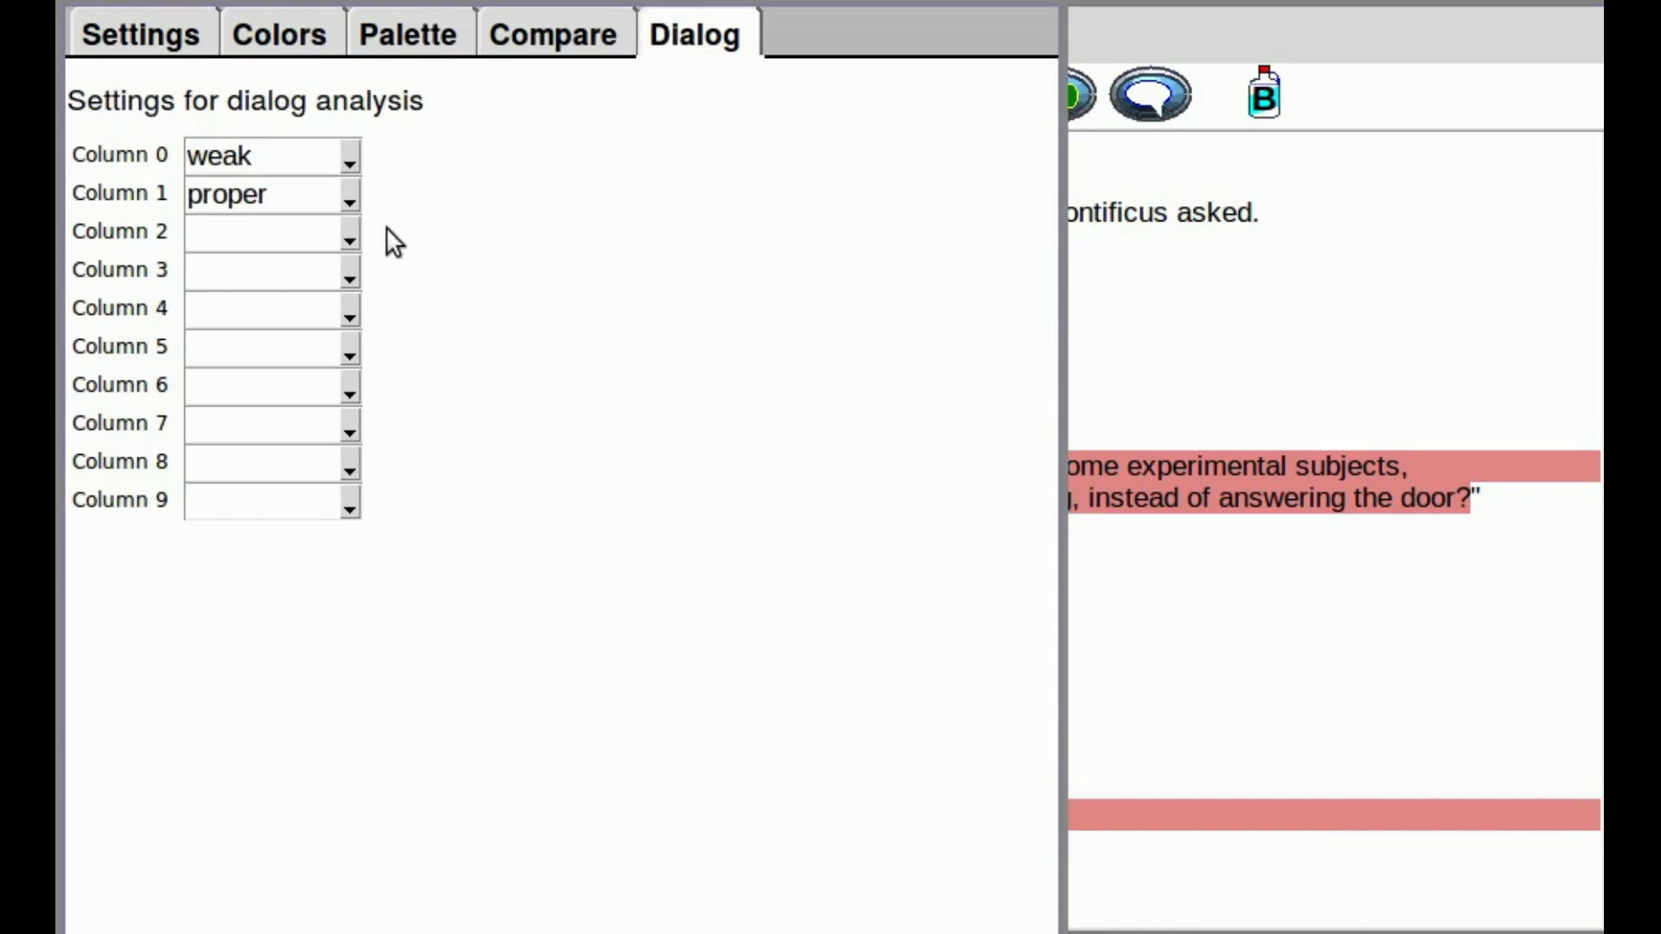
{"action": "left_click", "coordinate": [348, 237]}
{"action": "left_click", "coordinate": [282, 314]}
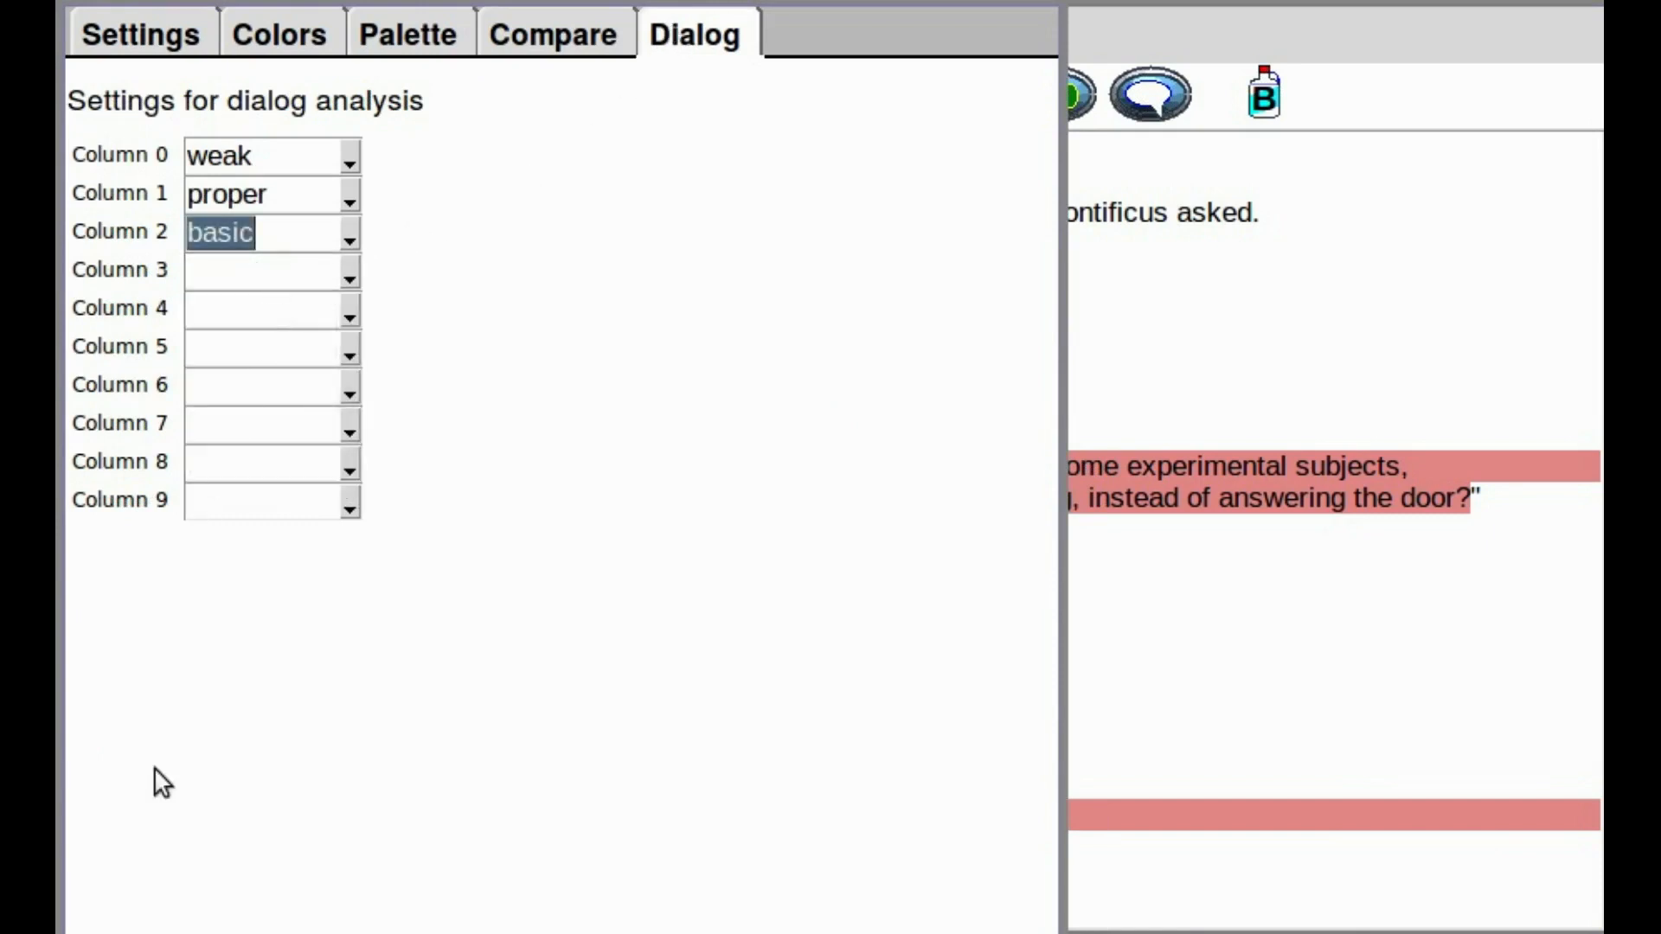
{"action": "left_click", "coordinate": [180, 933]}
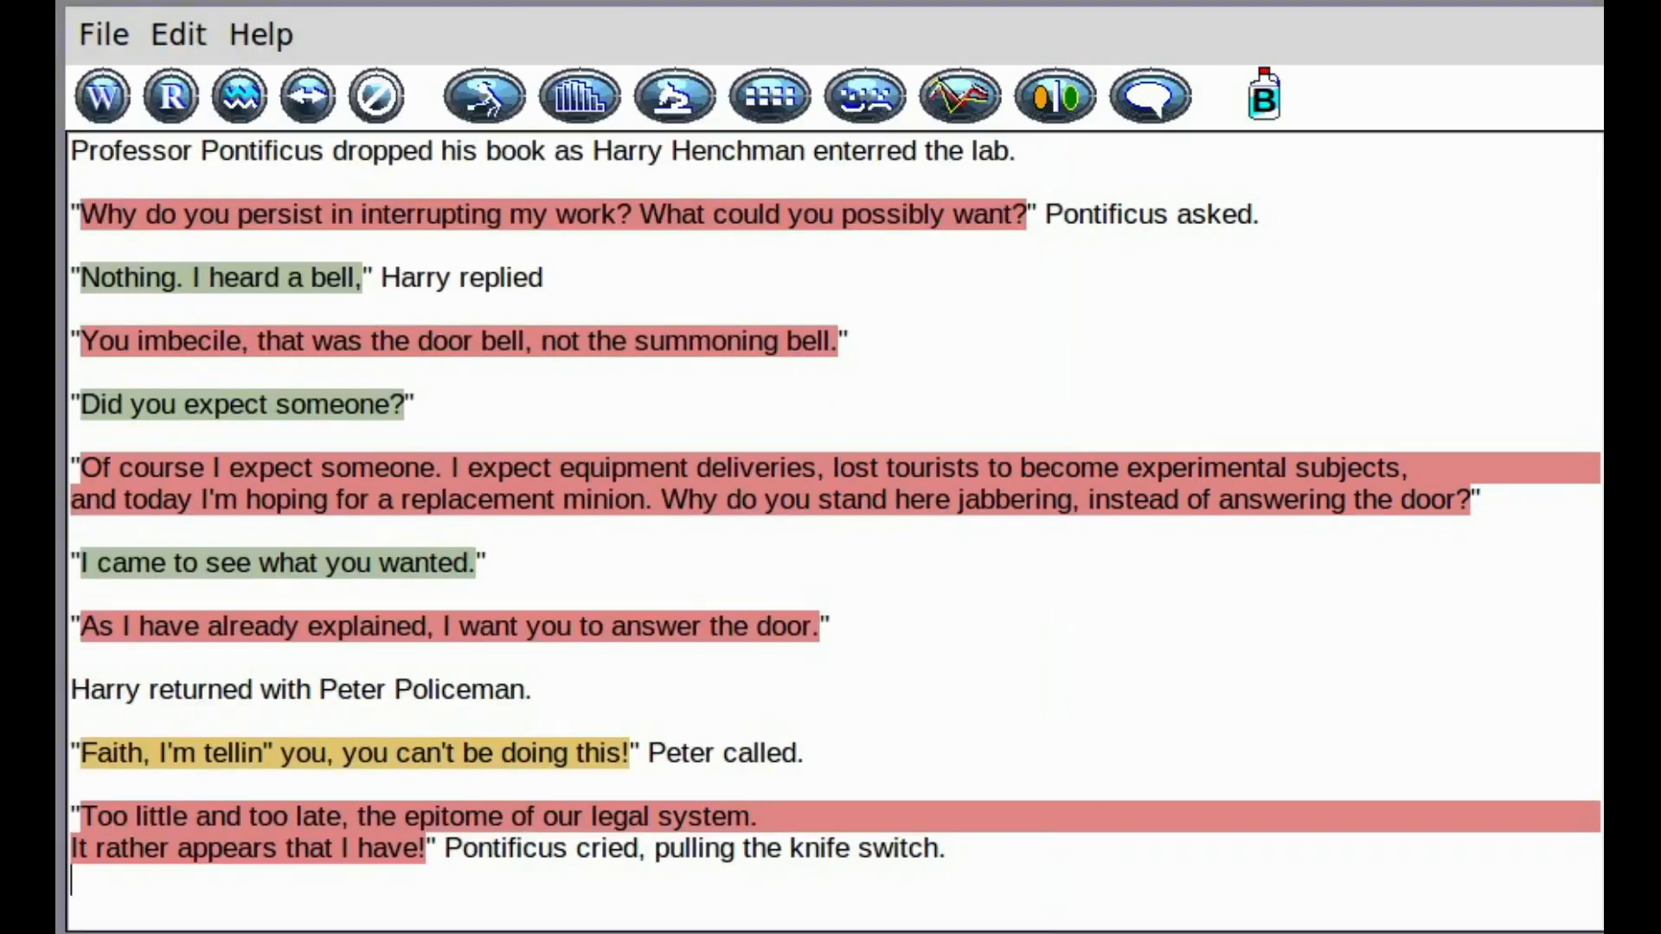
Rerun the dialog analysis and sort Pontificus's and Harry's word use tables by Basic in ascending order.
{"action": "left_click", "coordinate": [1140, 108]}
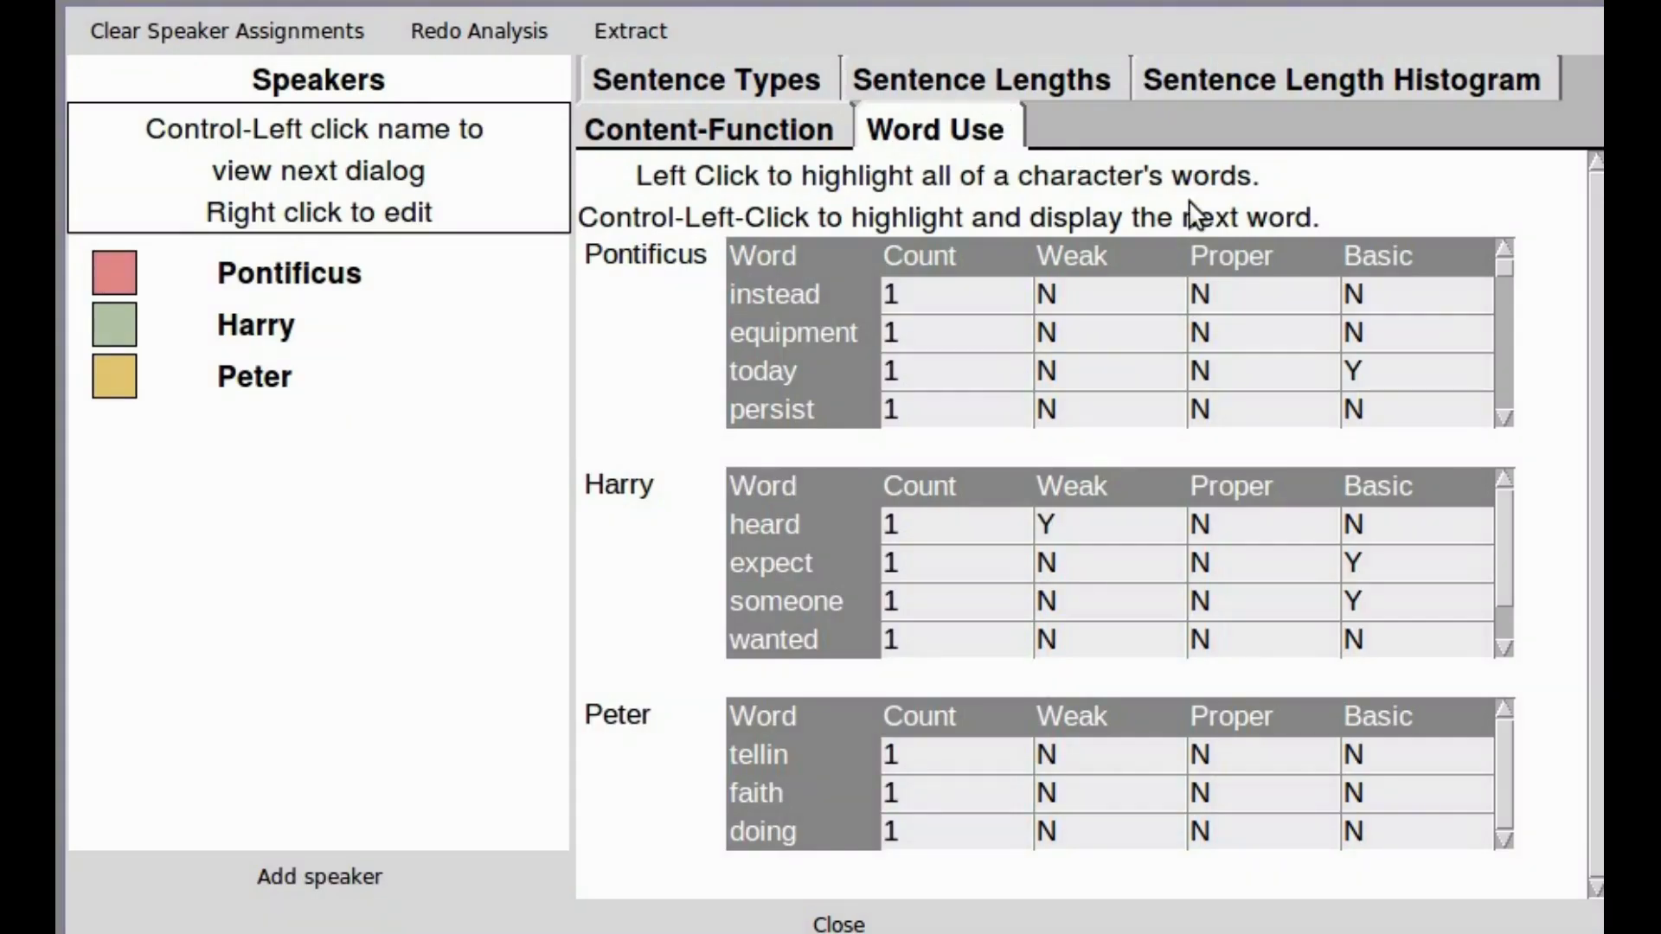
{"action": "left_click", "coordinate": [1450, 256]}
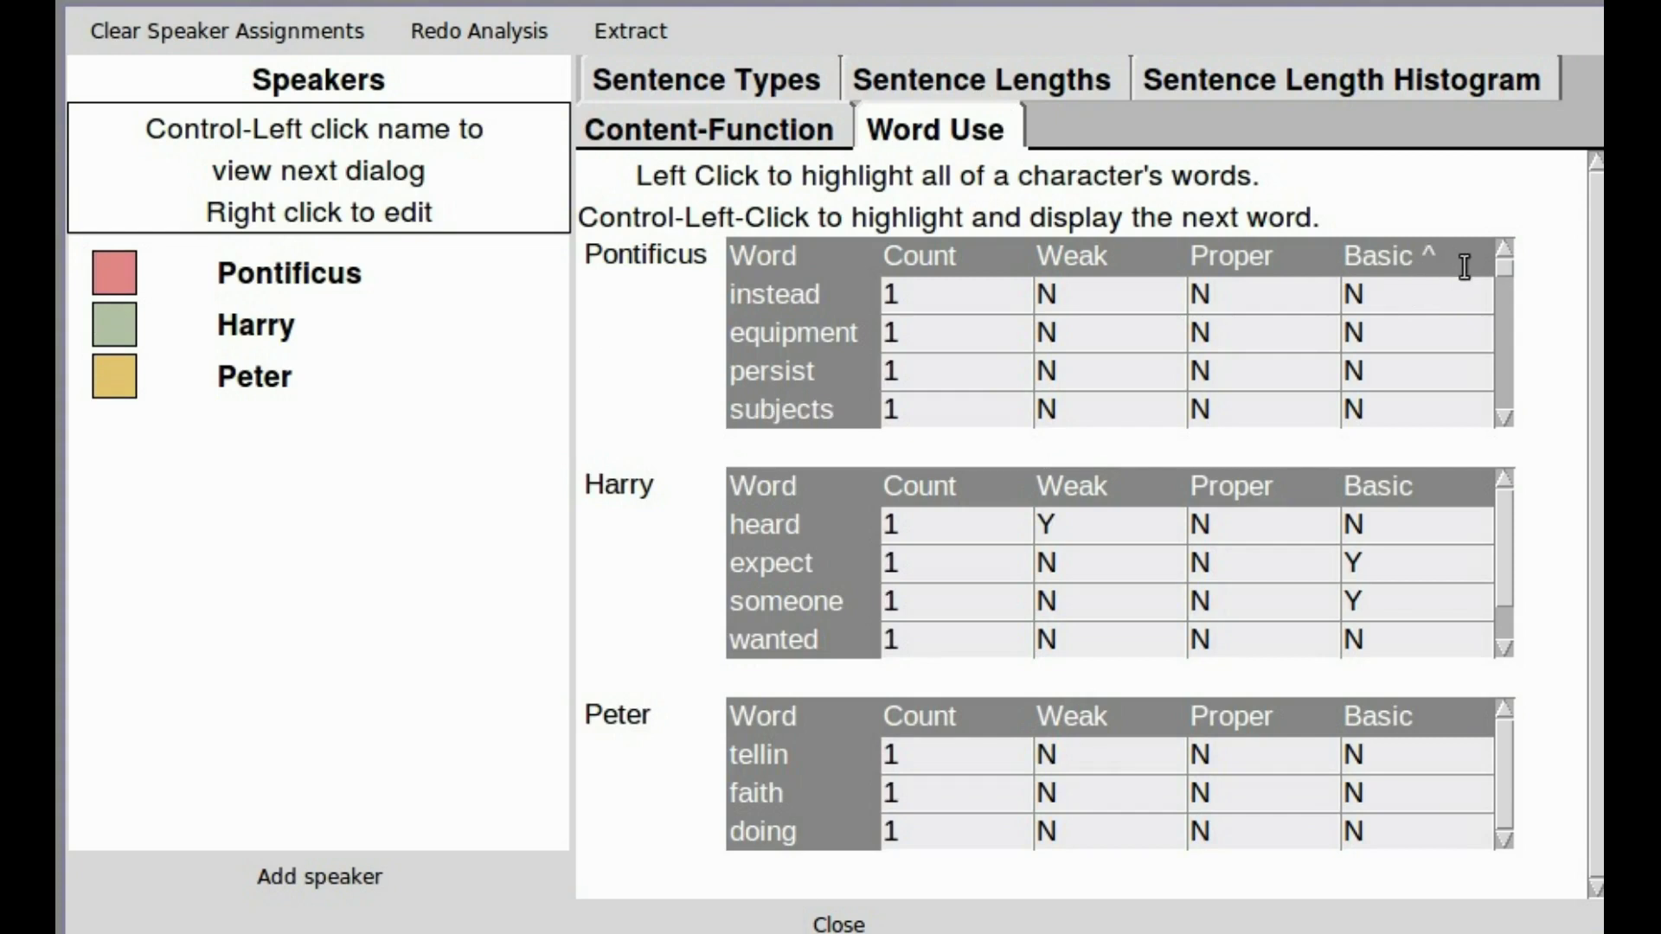
{"action": "left_click", "coordinate": [1450, 256]}
{"action": "left_click", "coordinate": [1450, 256]}
{"action": "left_click_drag", "start_coordinate": [1502, 272], "coordinate": [1469, 366]}
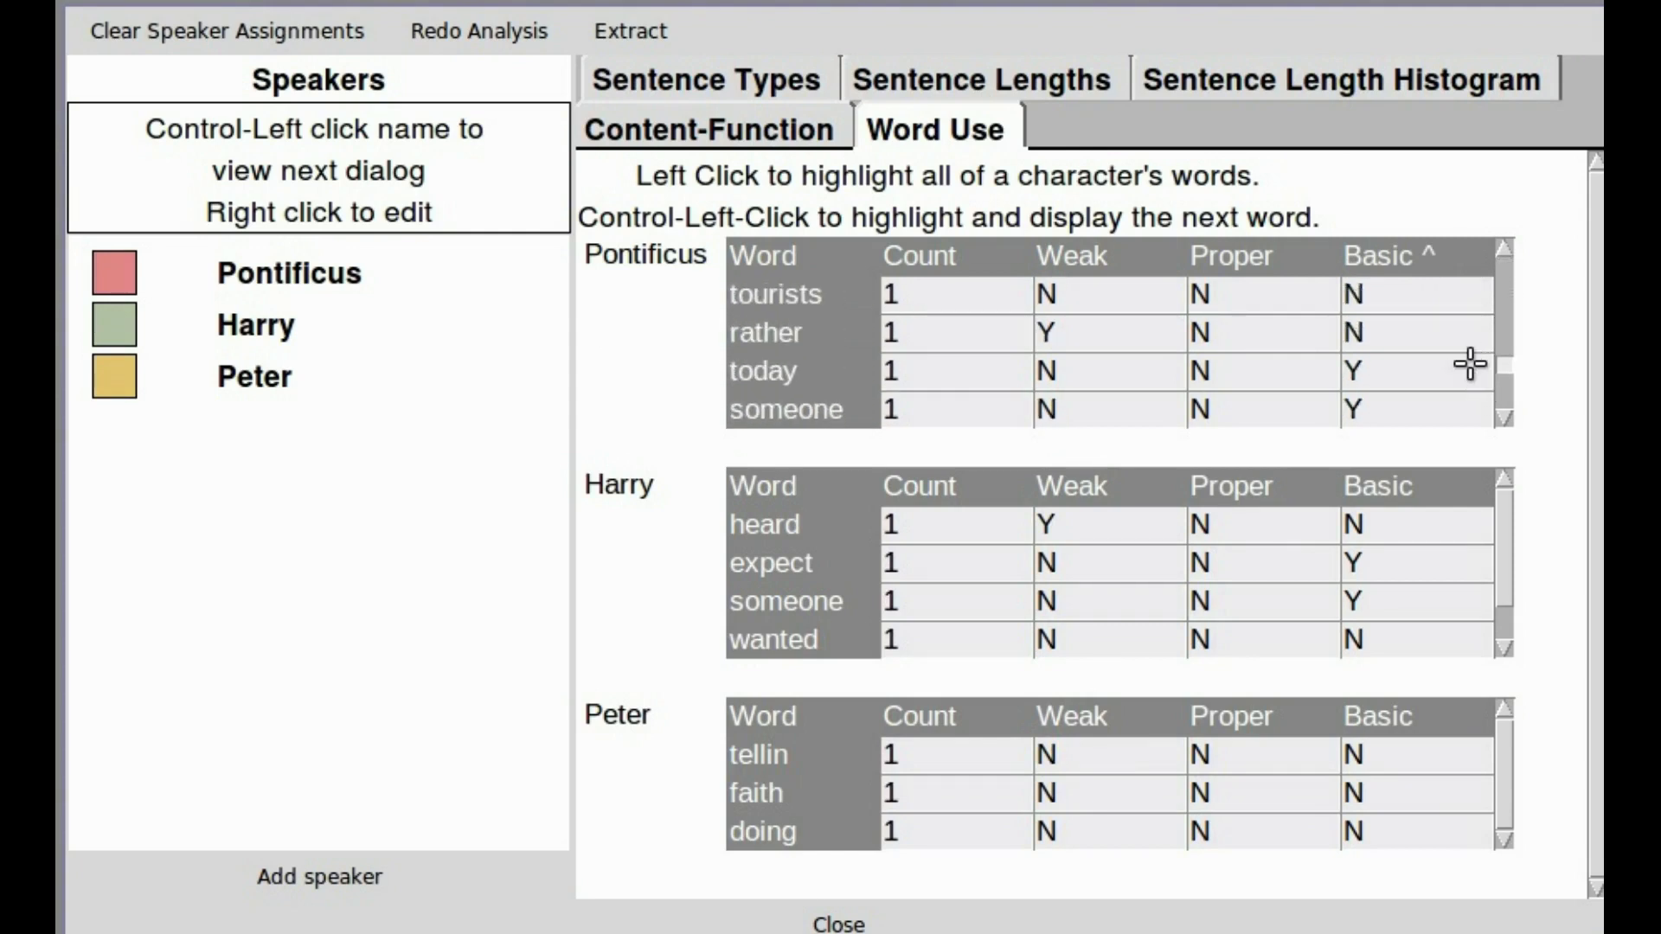
{"action": "left_click", "coordinate": [1443, 484]}
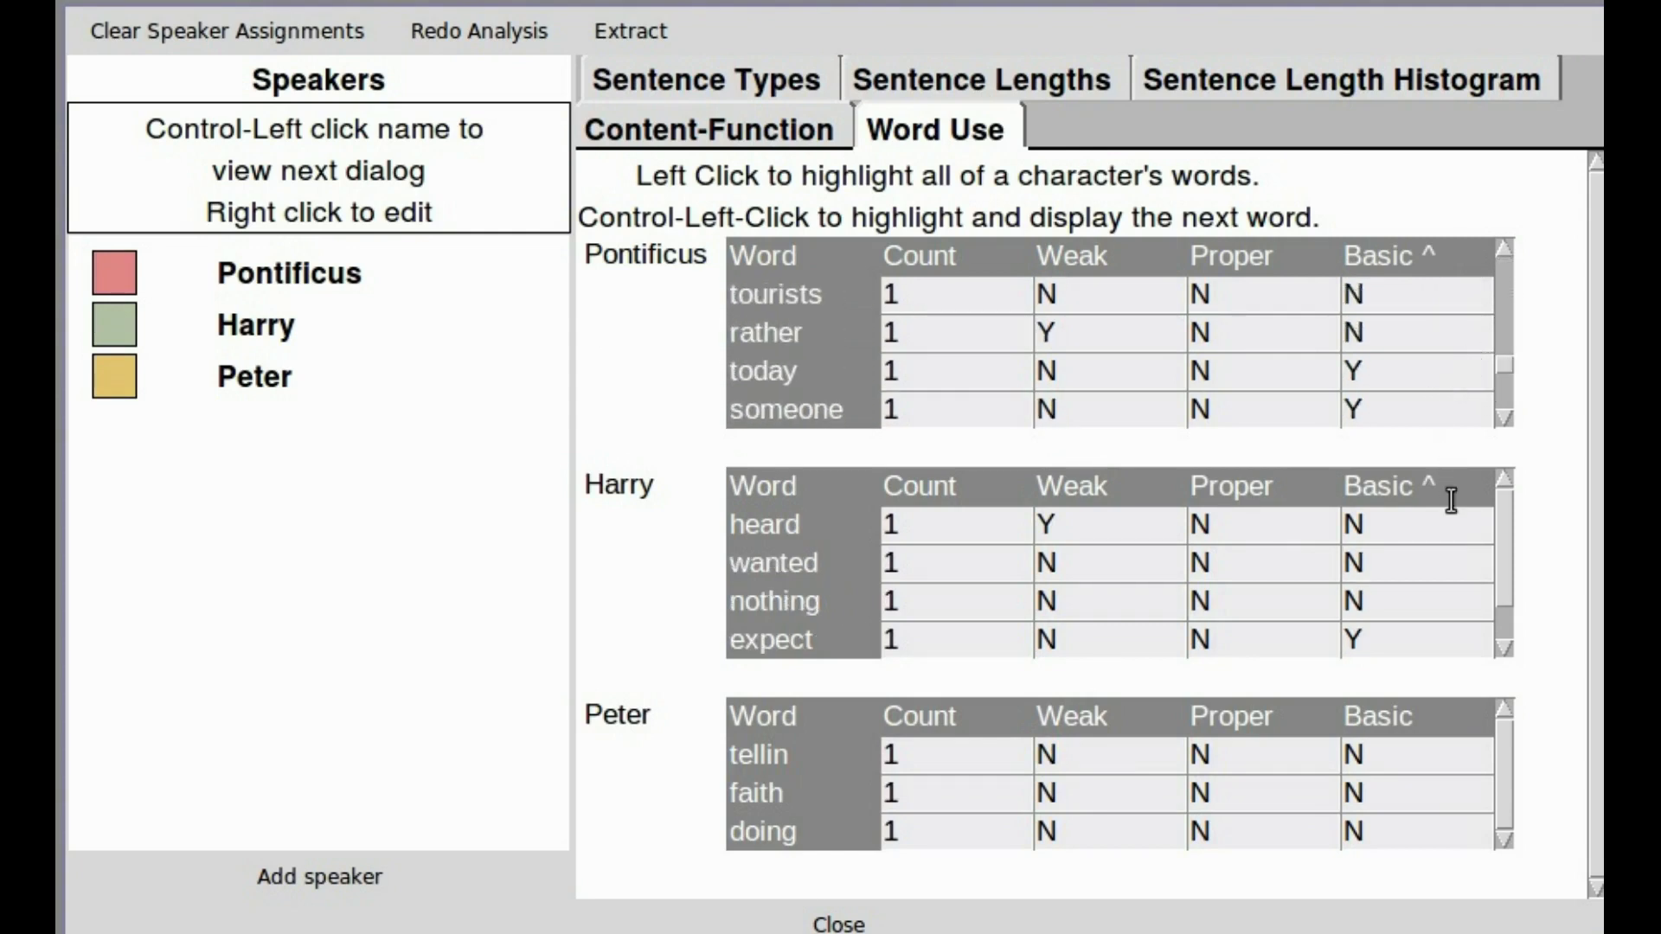
{"action": "left_click", "coordinate": [1503, 648]}
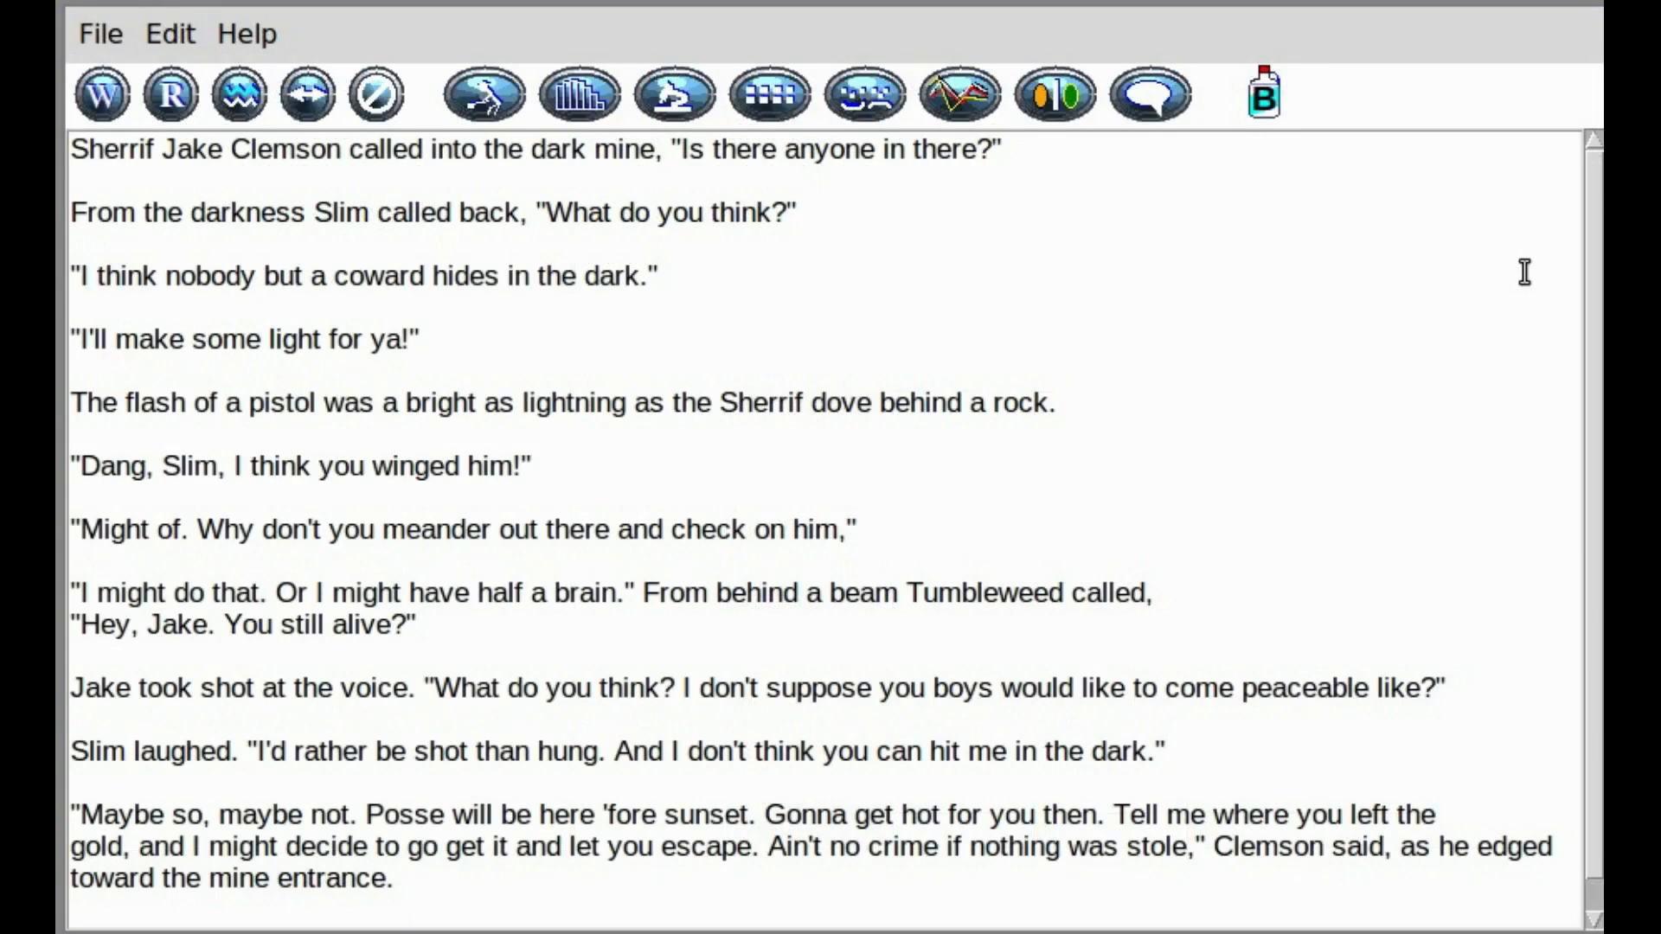
Analyze the dark mine scene's dialogue and merge the speaker Clemson into Jake.
{"action": "left_click", "coordinate": [1148, 83]}
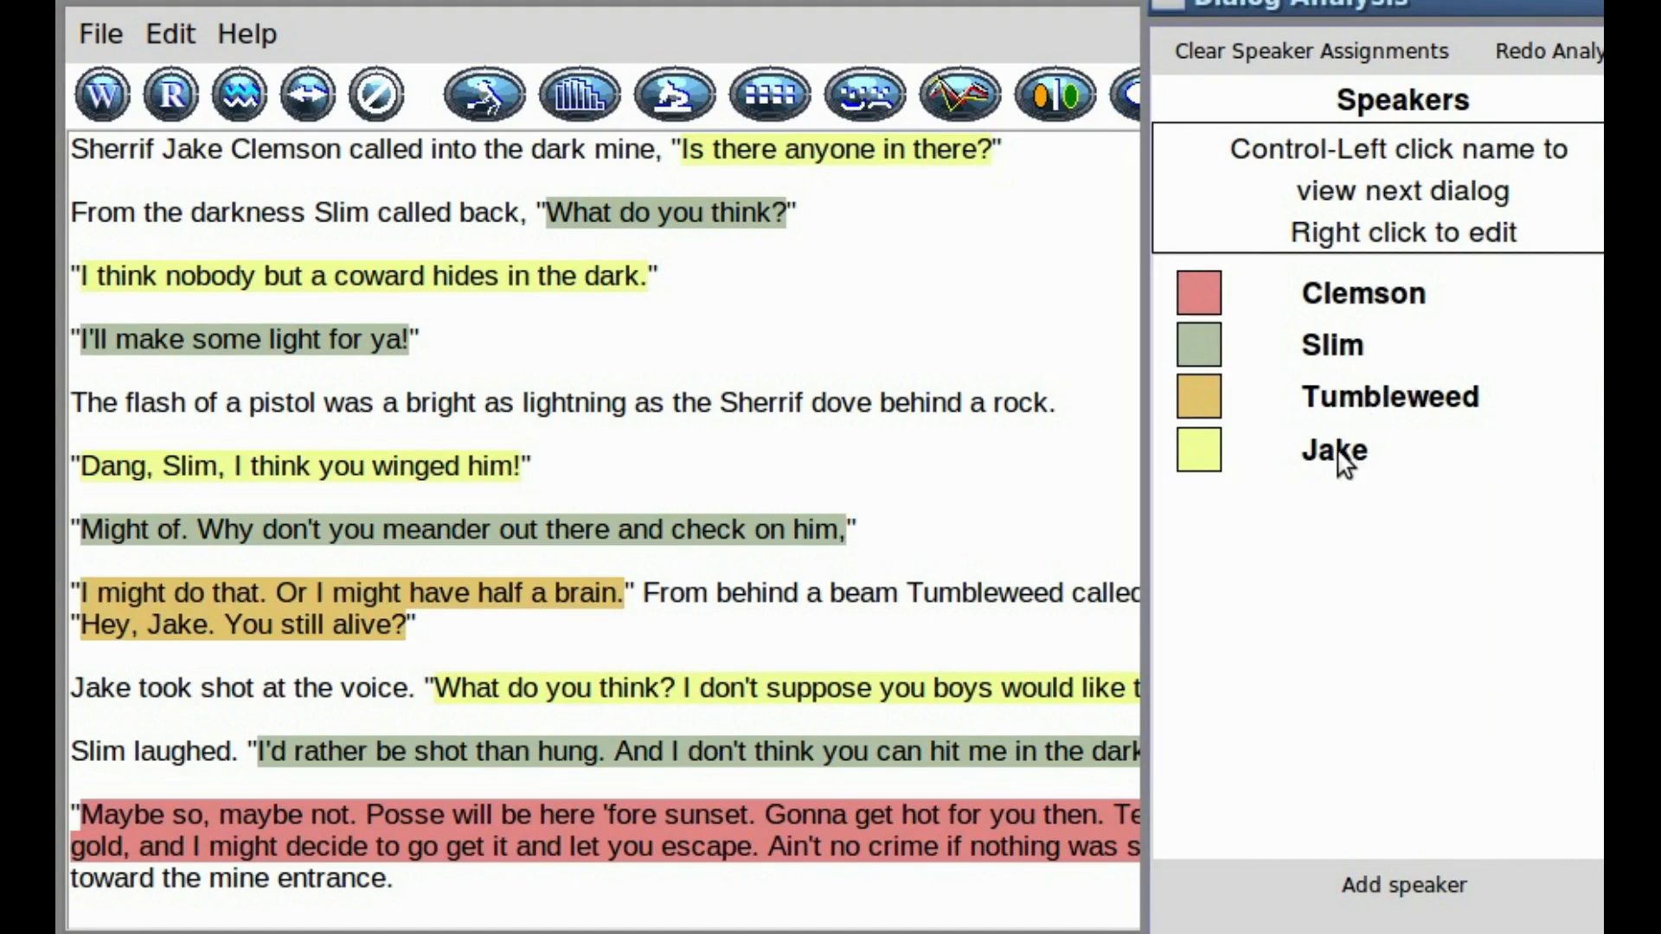
{"action": "right_click", "coordinate": [1342, 300]}
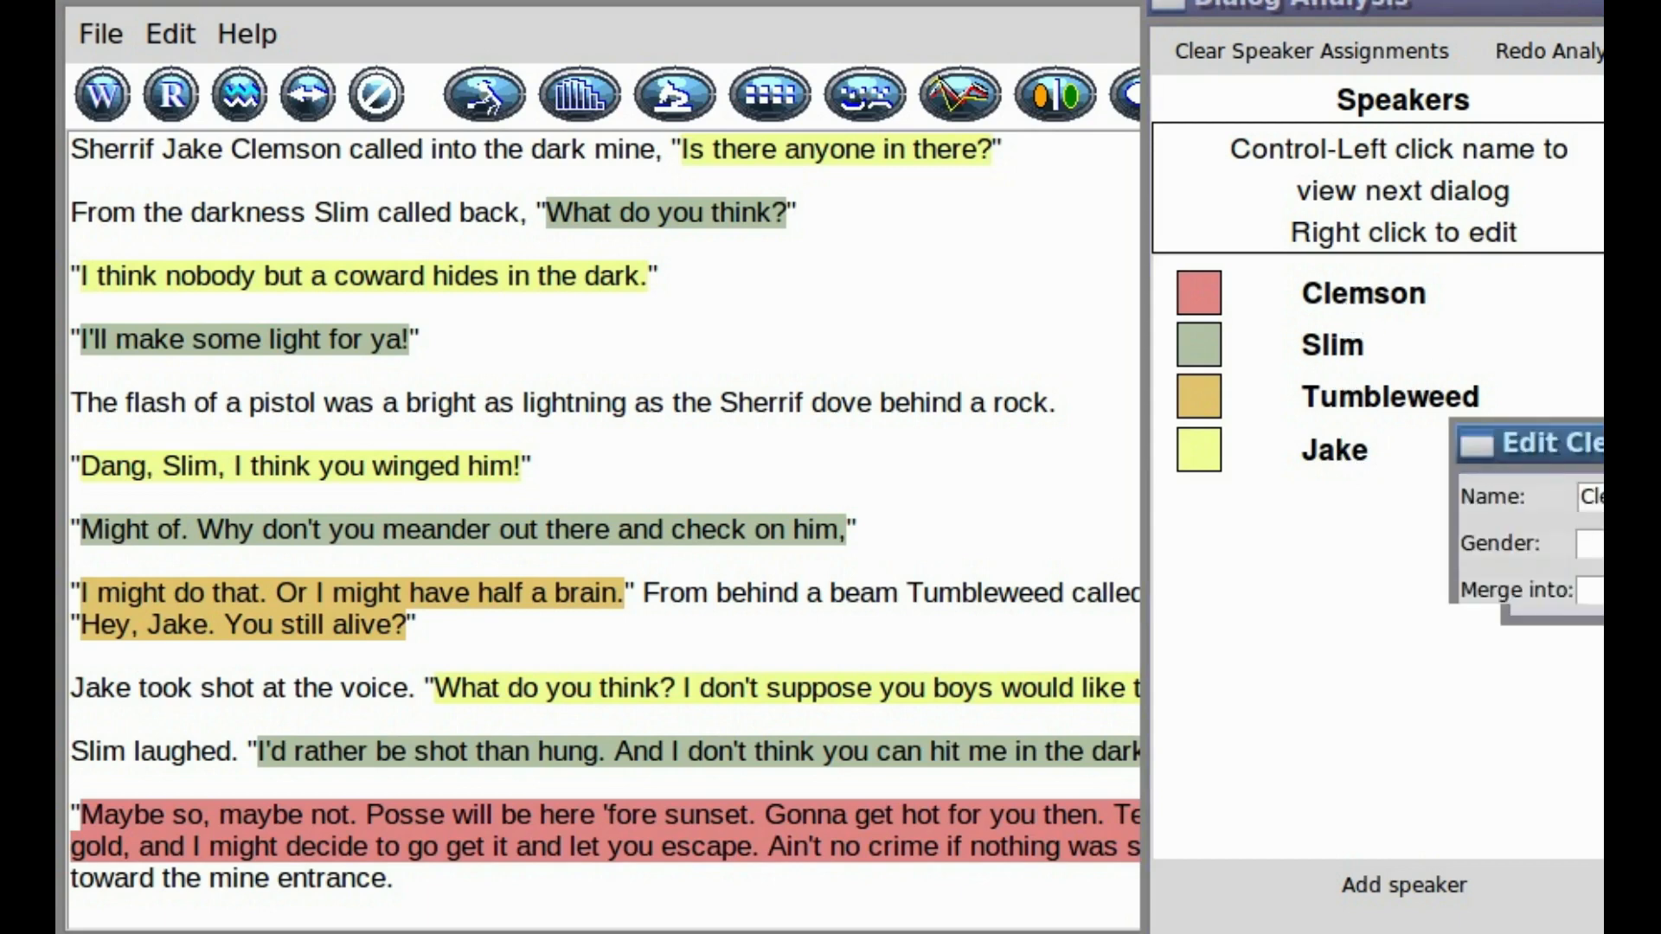
{"action": "left_click_drag", "start_coordinate": [1558, 443], "coordinate": [717, 460]}
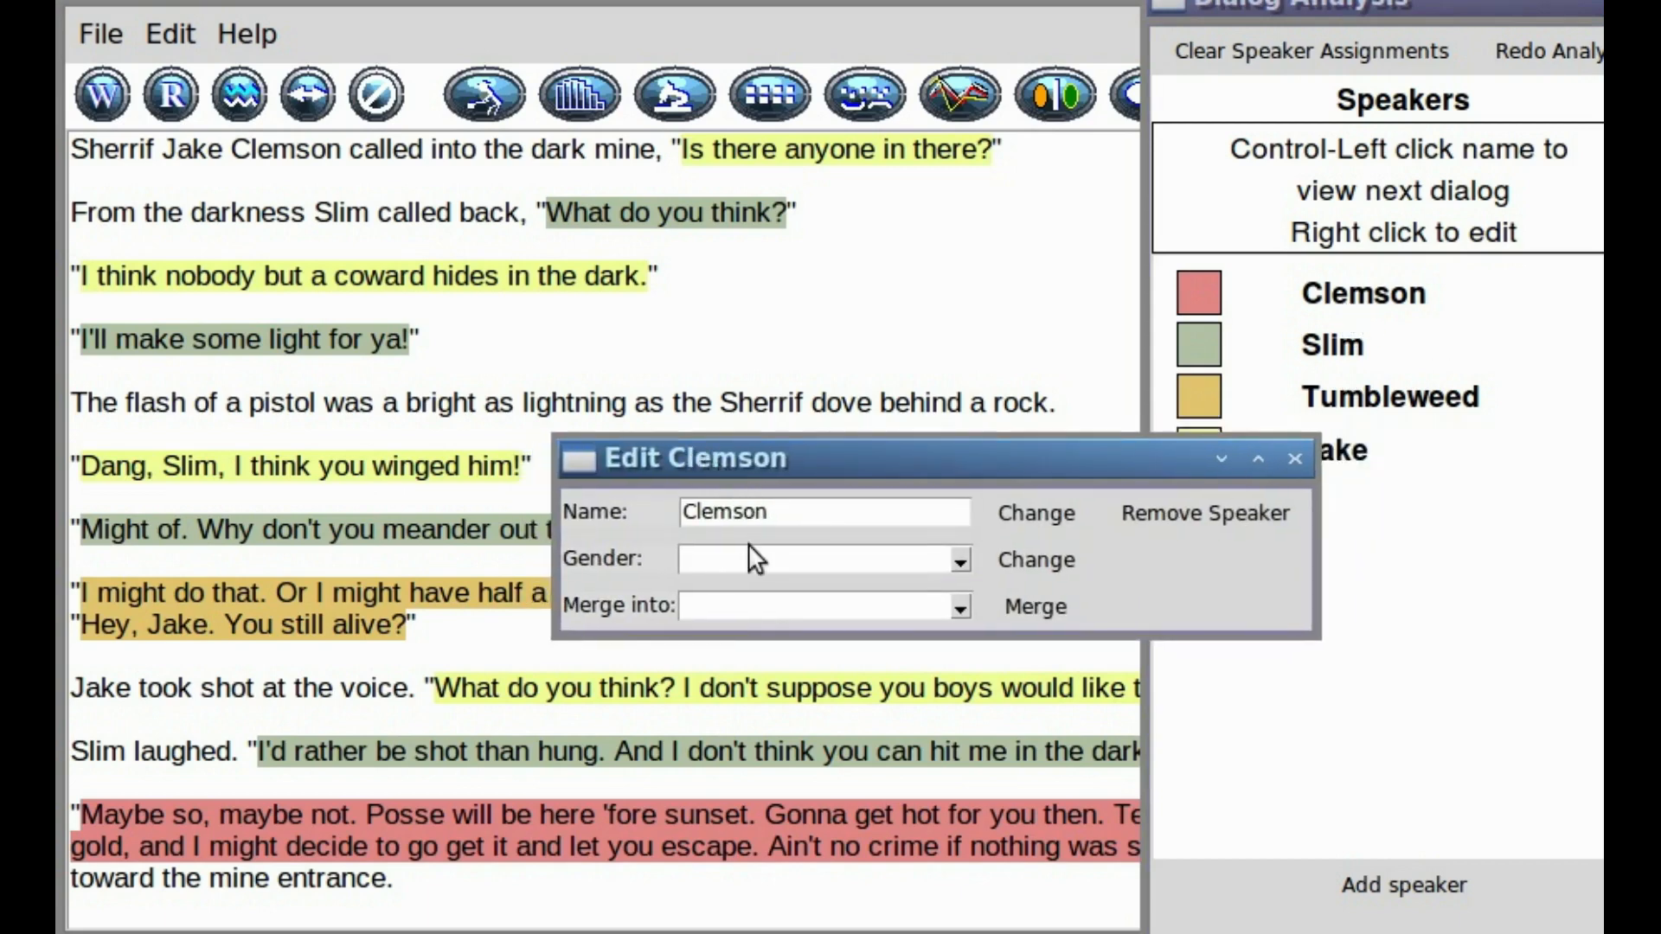
{"action": "left_click", "coordinate": [958, 607]}
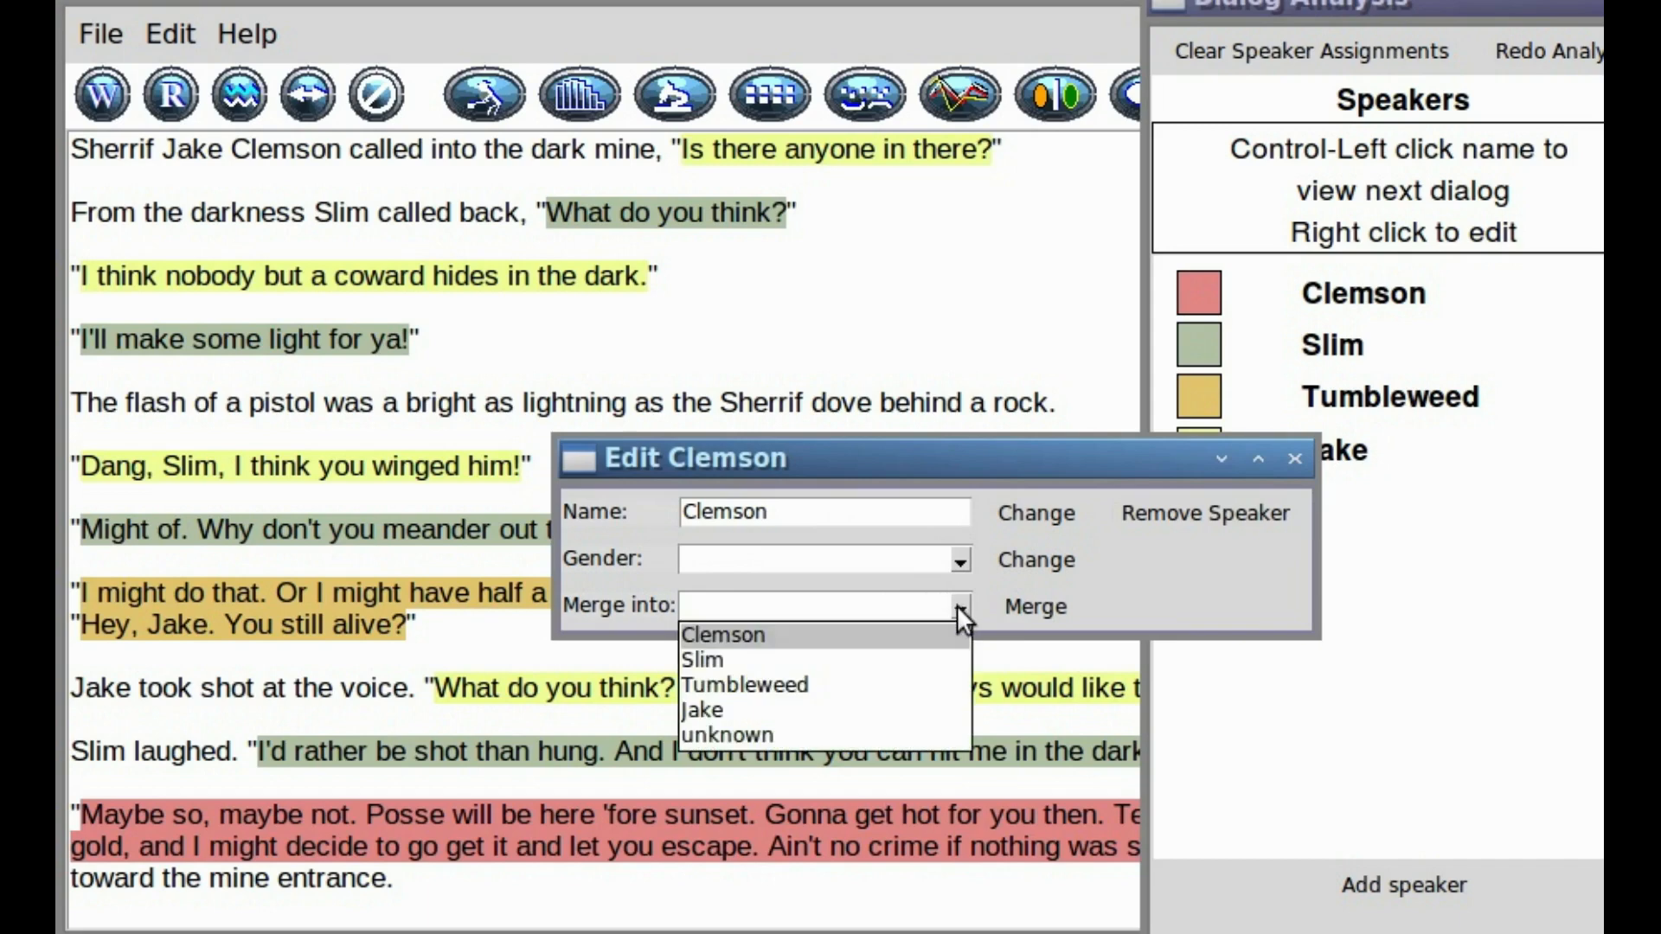
{"action": "left_click", "coordinate": [917, 708]}
{"action": "left_click", "coordinate": [1035, 610]}
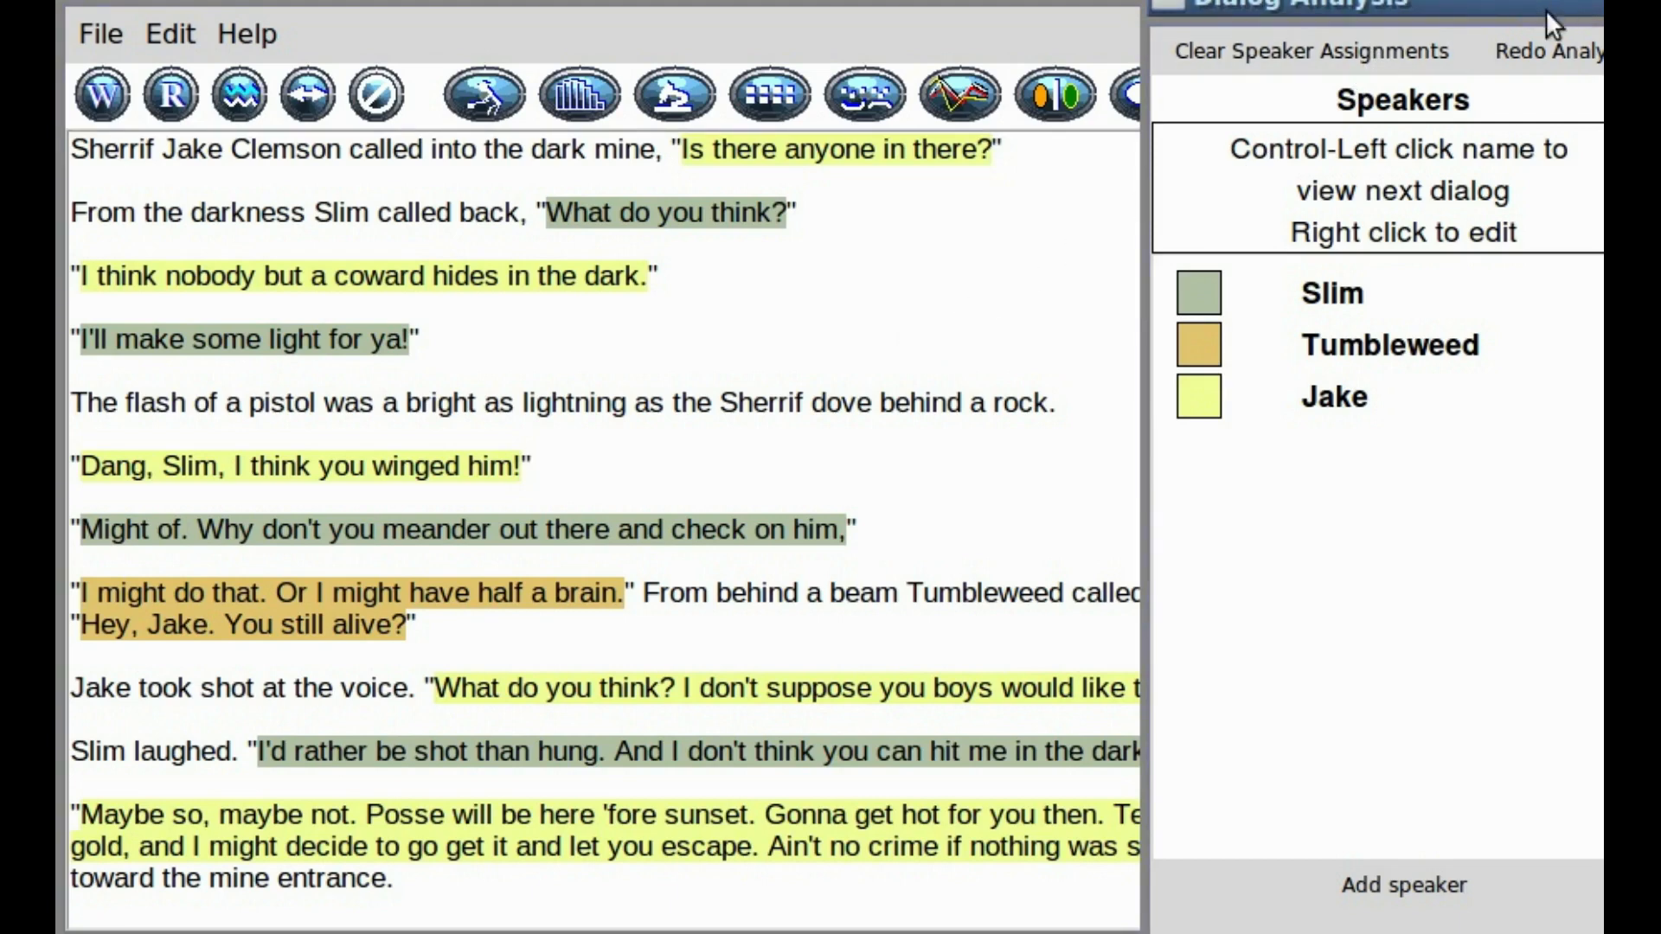
Extract the dialog by speaker and review the lines assigned to Slim, Tumbleweed and Jake.
{"action": "left_click_drag", "start_coordinate": [1561, 5], "coordinate": [1394, 11]}
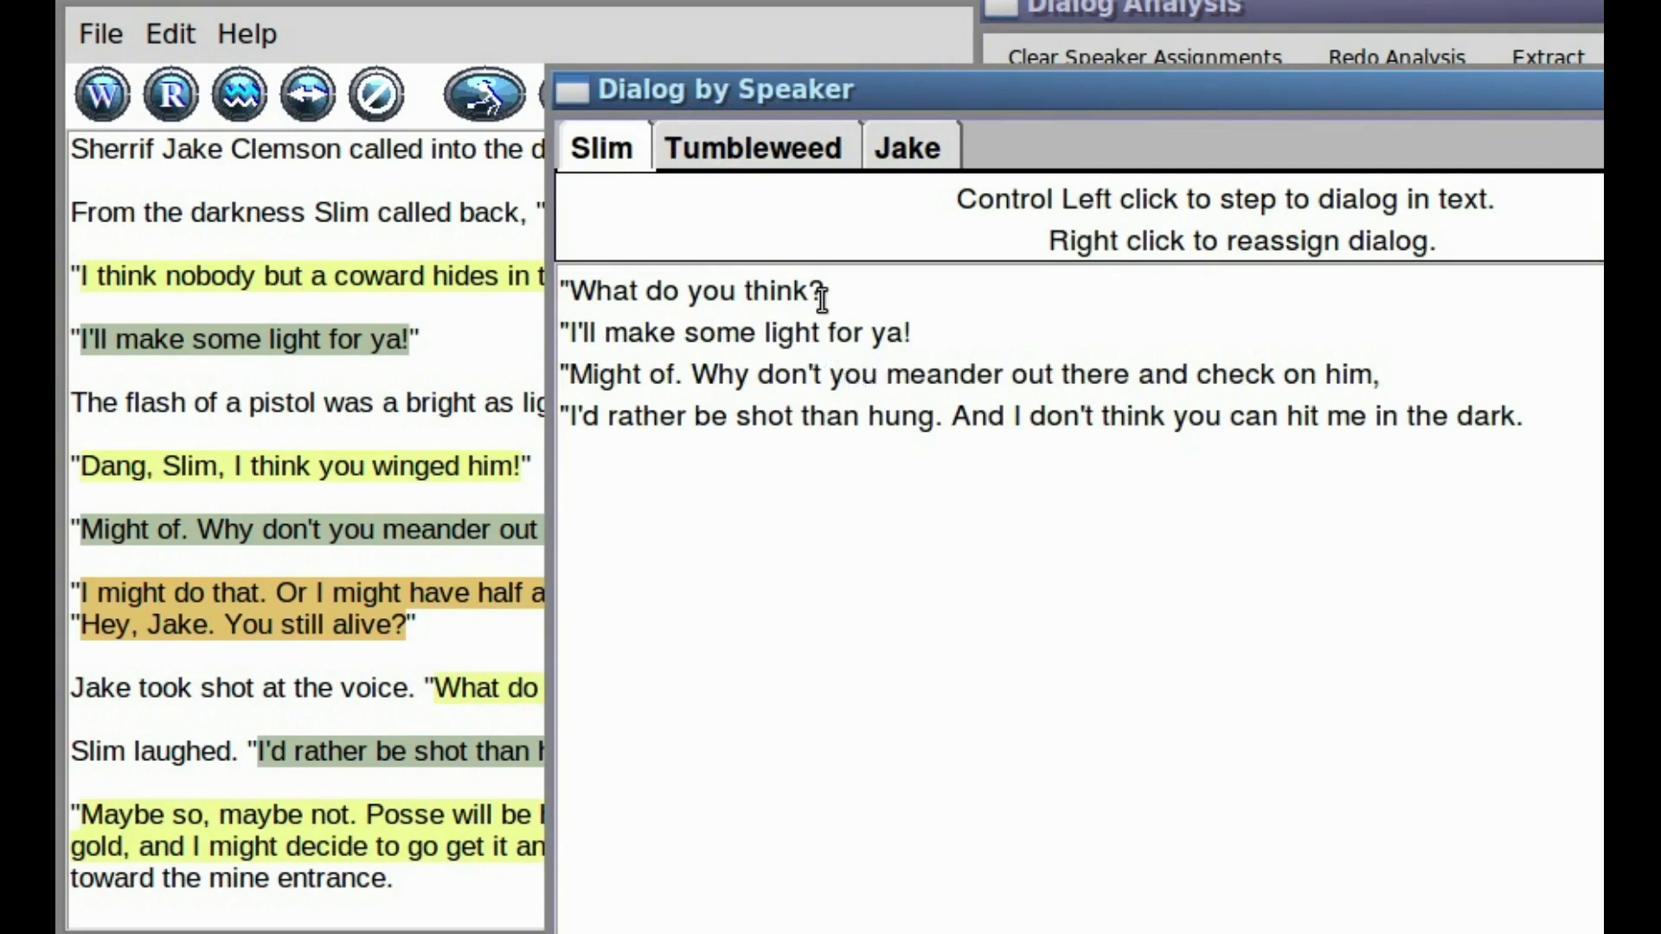
{"action": "left_click", "coordinate": [805, 165]}
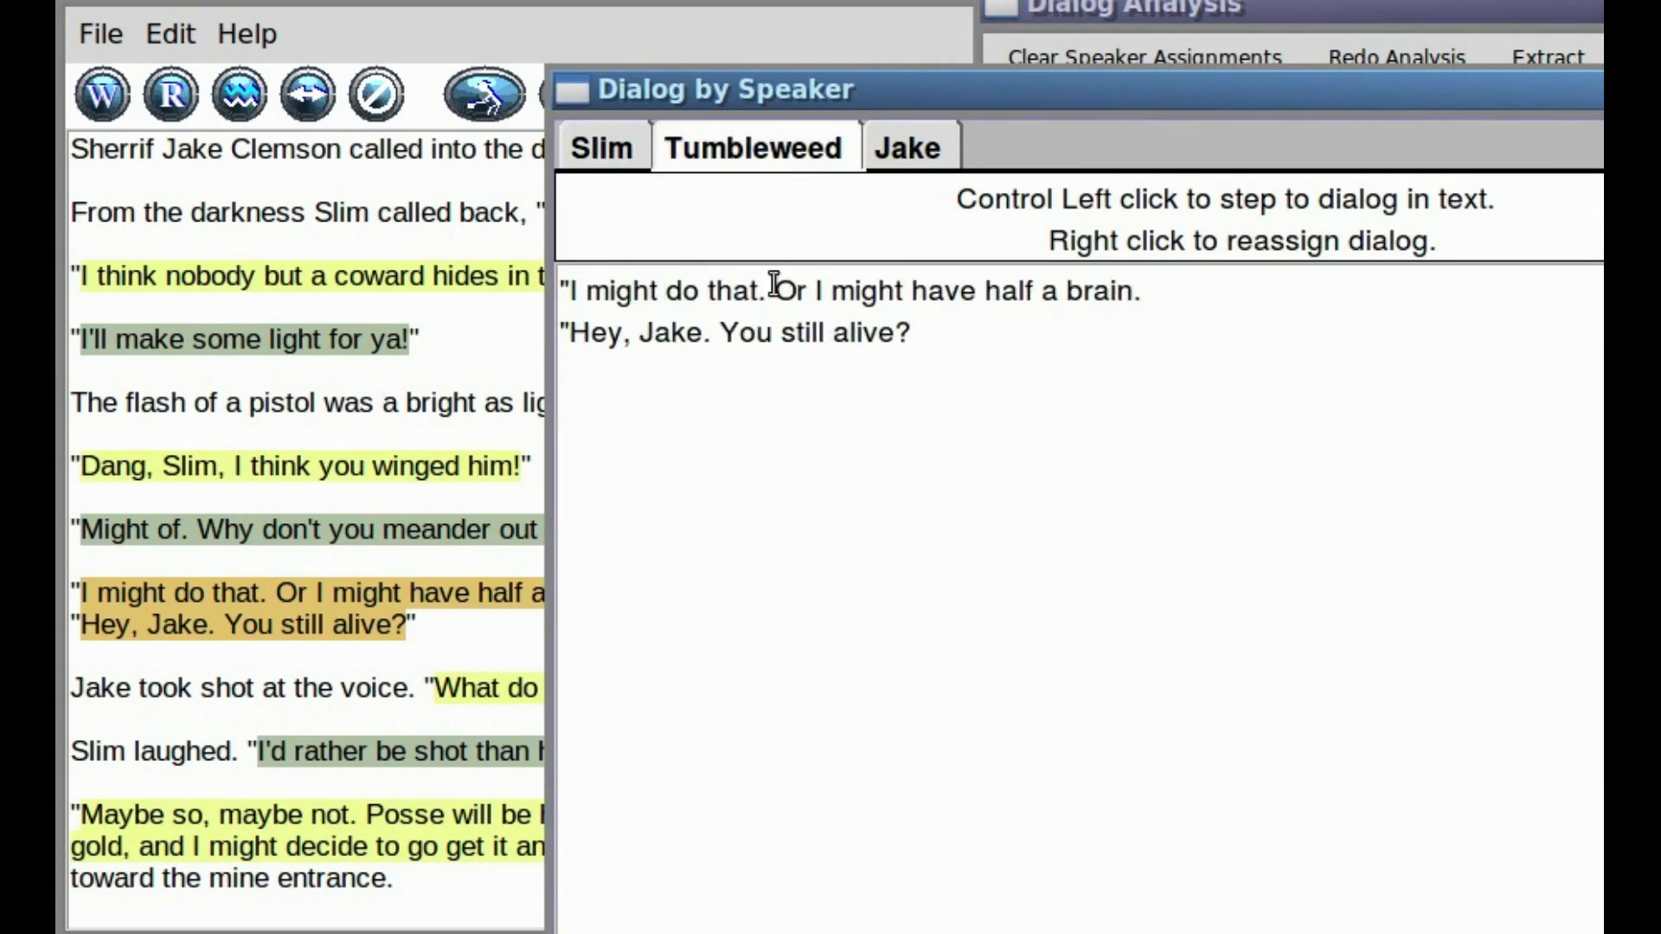
{"action": "left_click", "coordinate": [904, 151]}
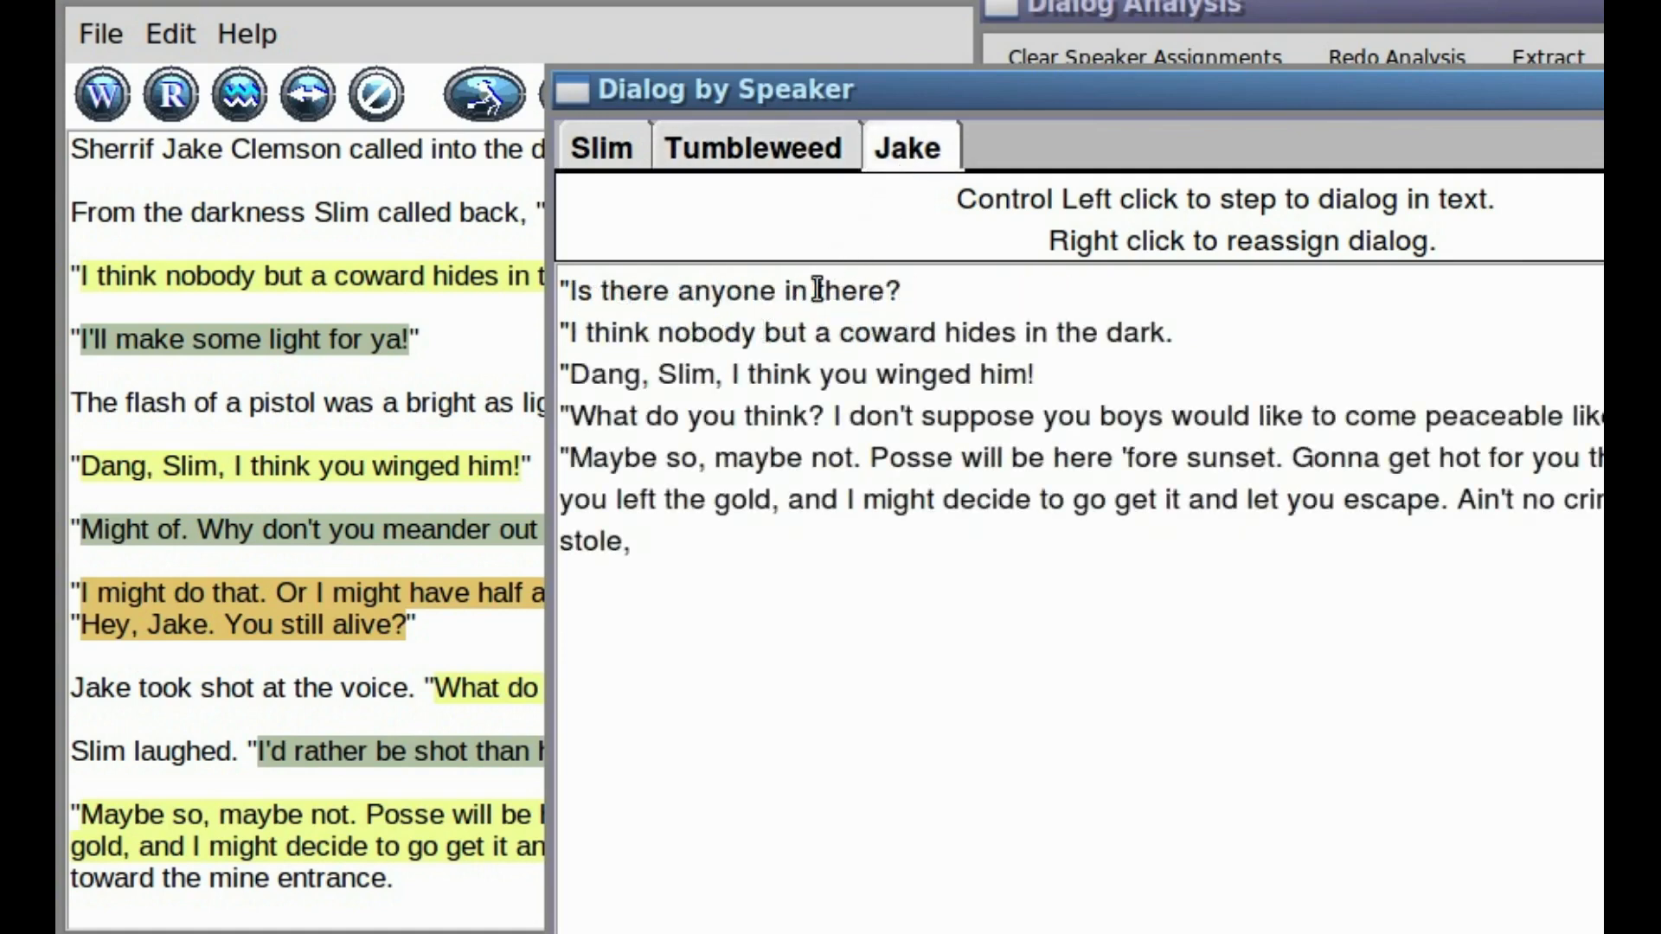
Reassign Jake's line "Dang, Slim, I think you winged him!" to Tumbleweed and redo the dialog analysis.
{"action": "right_click", "coordinate": [758, 373]}
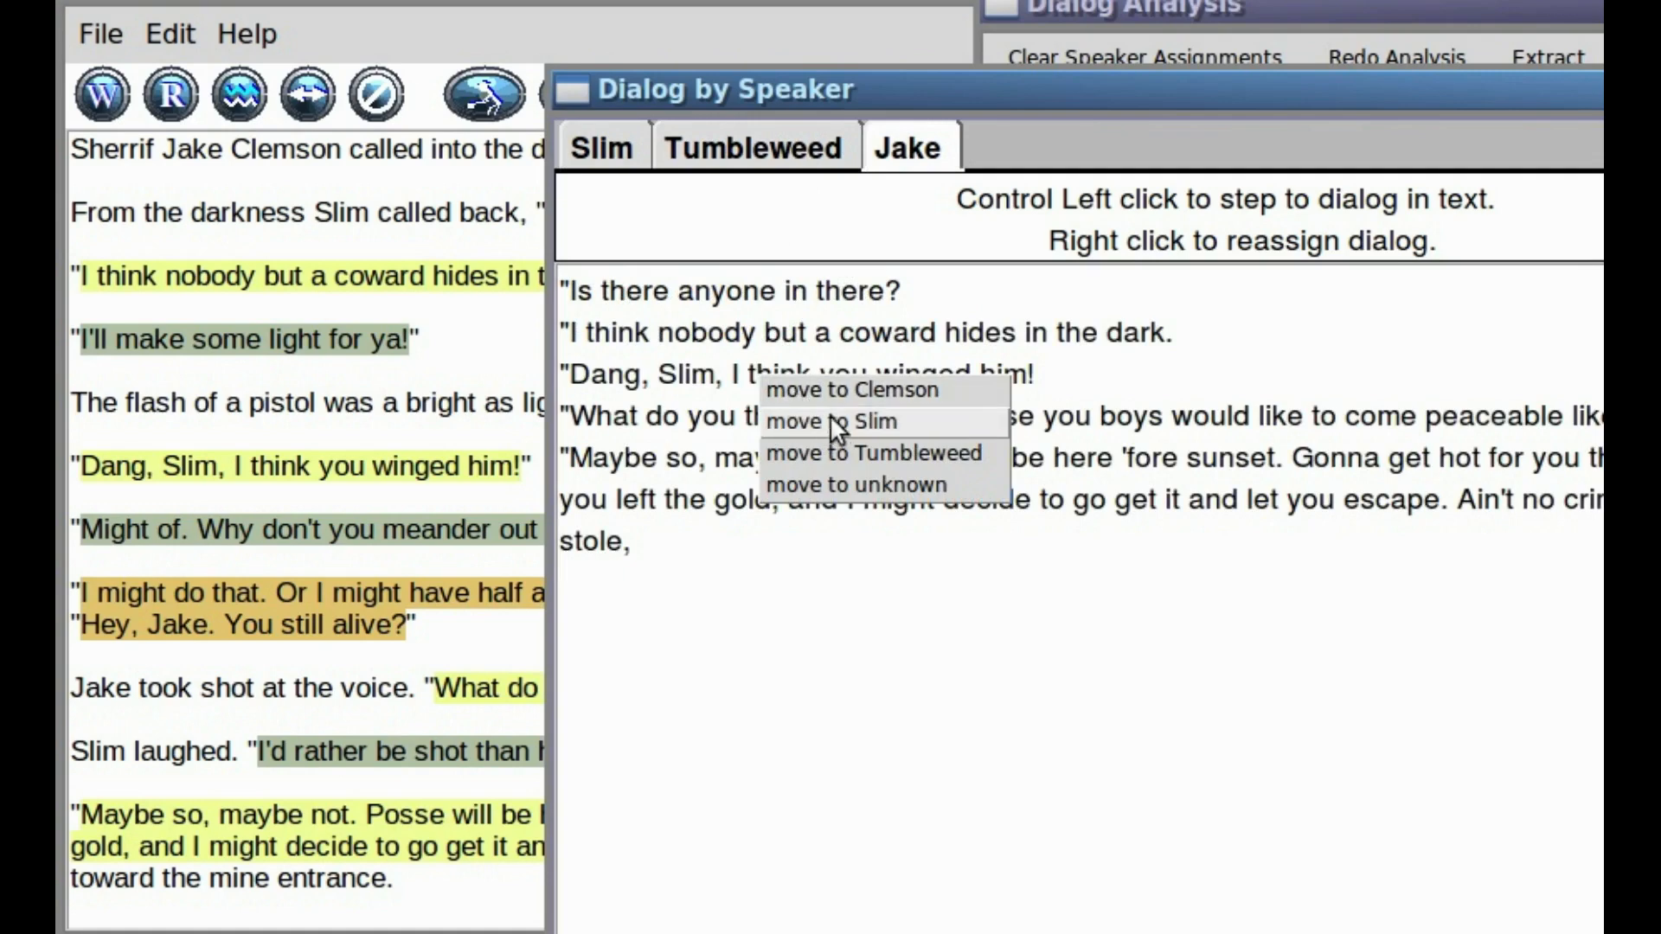
{"action": "left_click", "coordinate": [848, 438]}
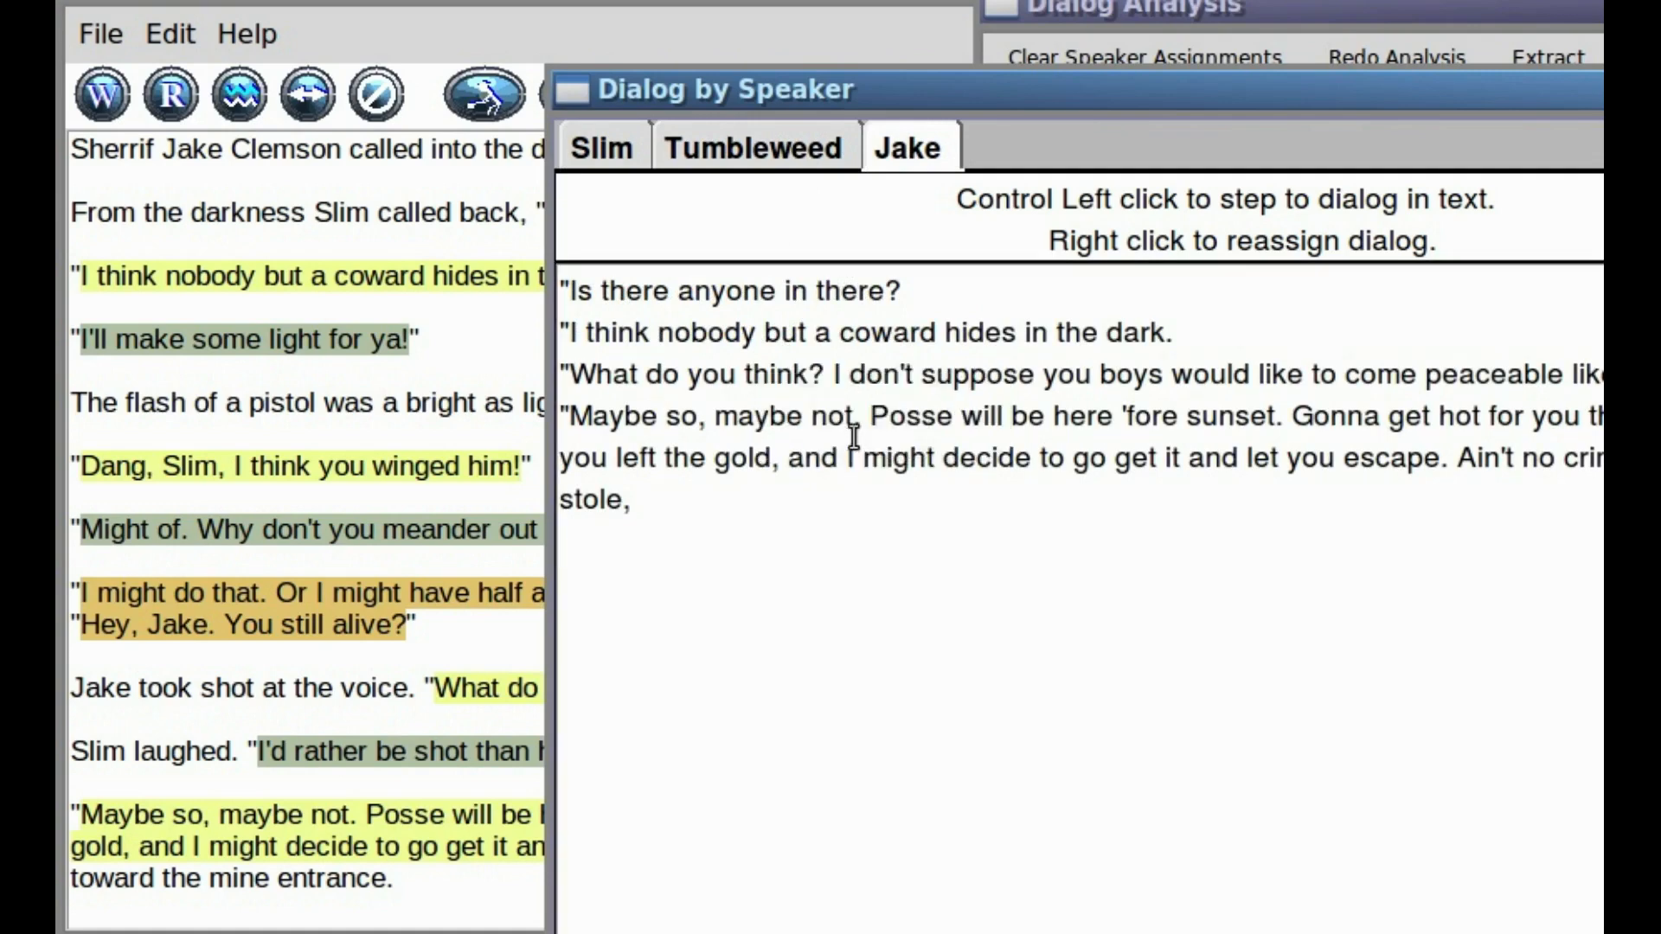
{"action": "left_click_drag", "start_coordinate": [953, 78], "coordinate": [1006, 452]}
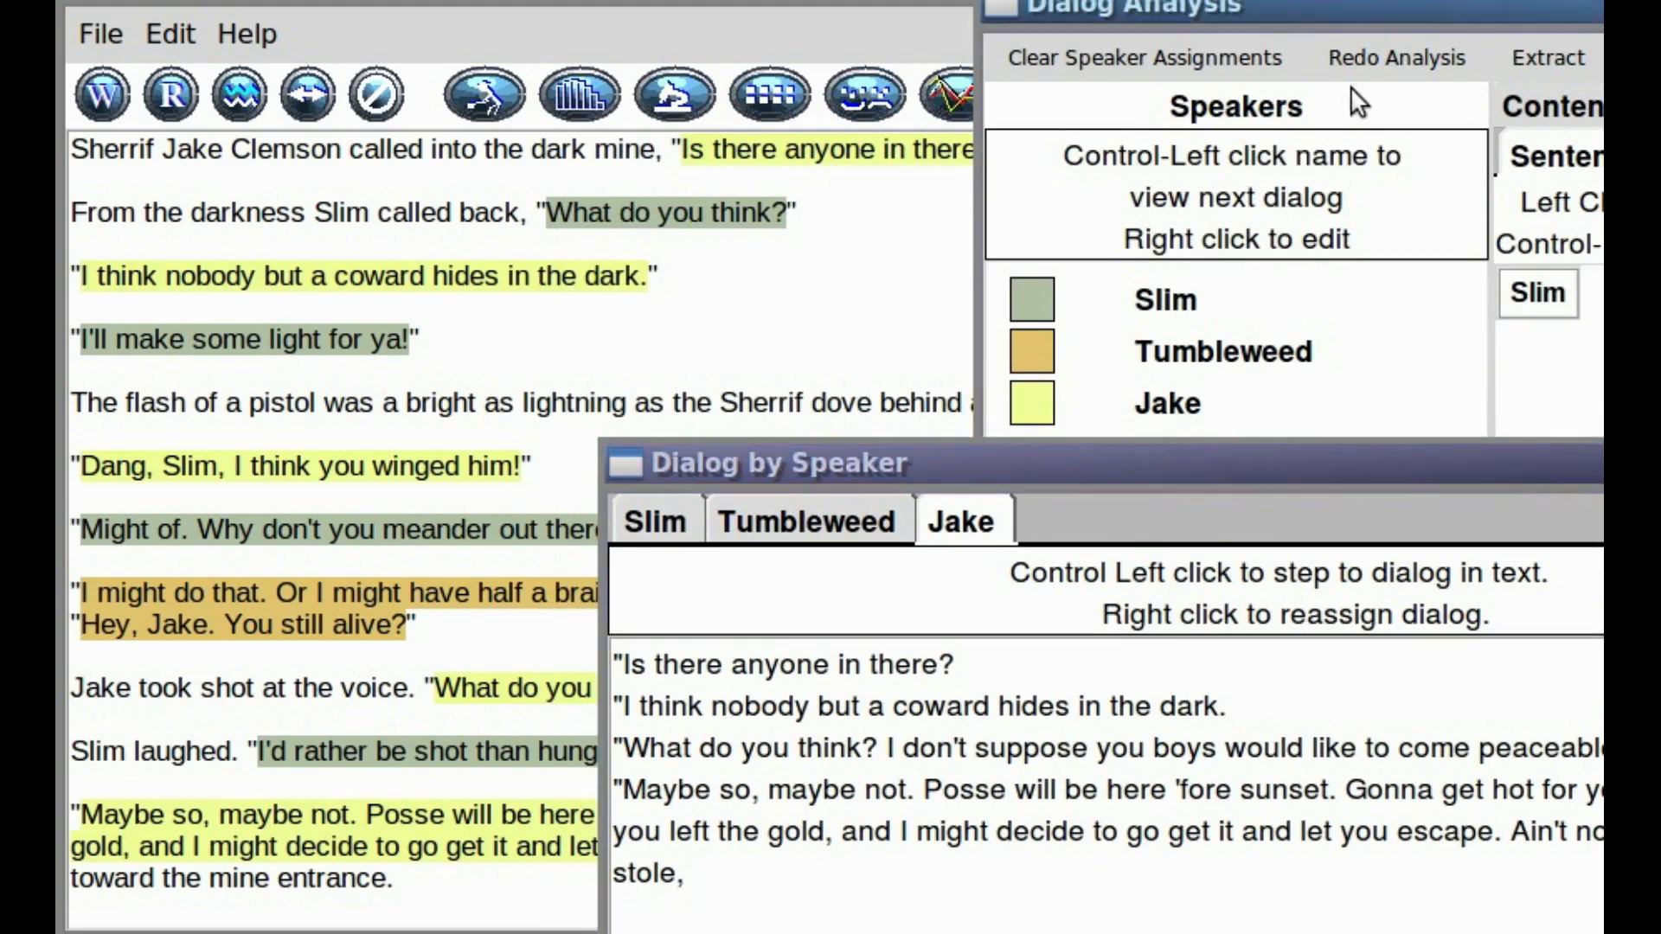
{"action": "left_click", "coordinate": [1370, 60]}
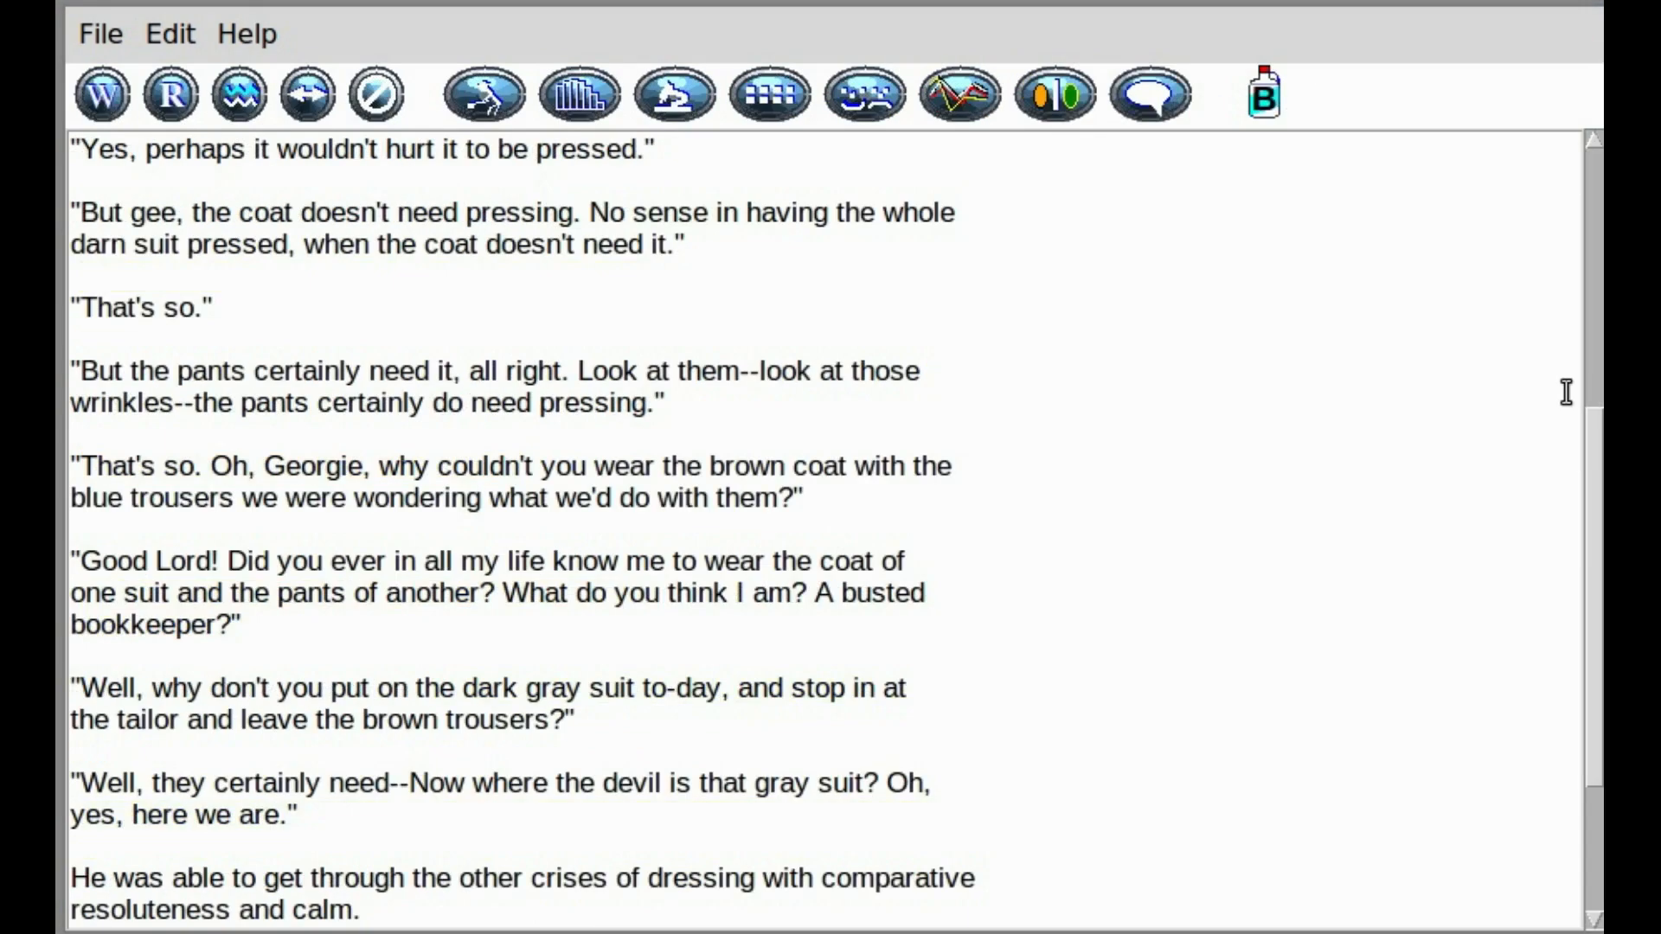
Run the dialog analysis on the suit-pressing conversation and clear the speaker highlighting from the text.
{"action": "left_click", "coordinate": [1157, 95]}
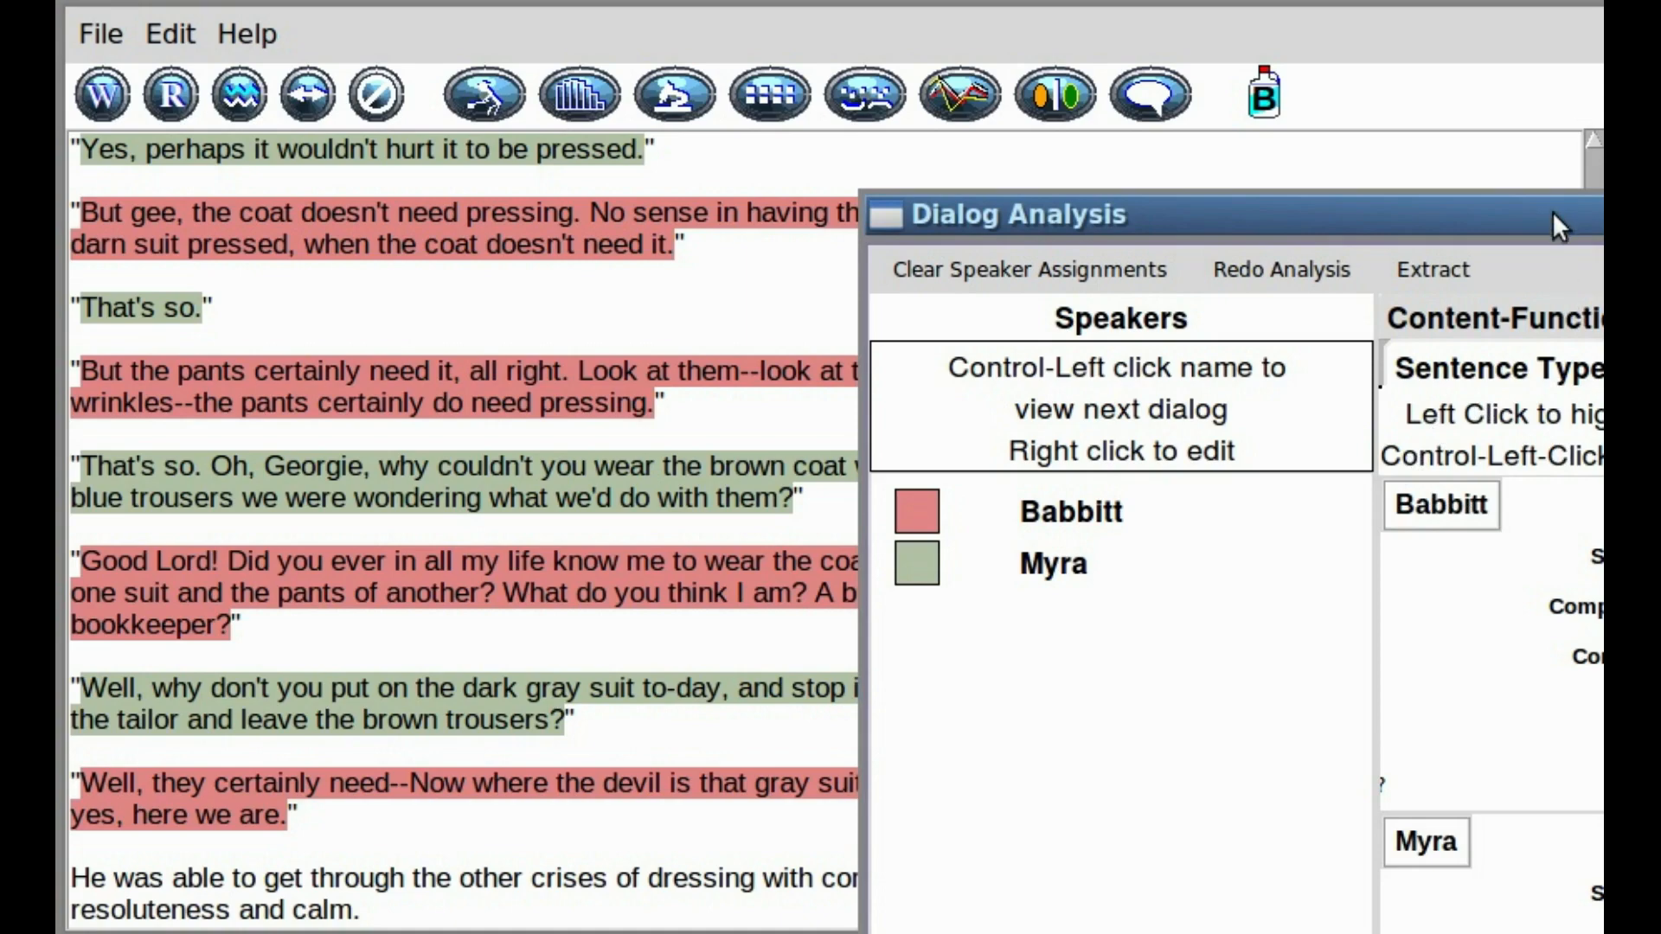
{"action": "left_click_drag", "start_coordinate": [1553, 212], "coordinate": [1399, 164]}
{"action": "left_click", "coordinate": [1267, 99]}
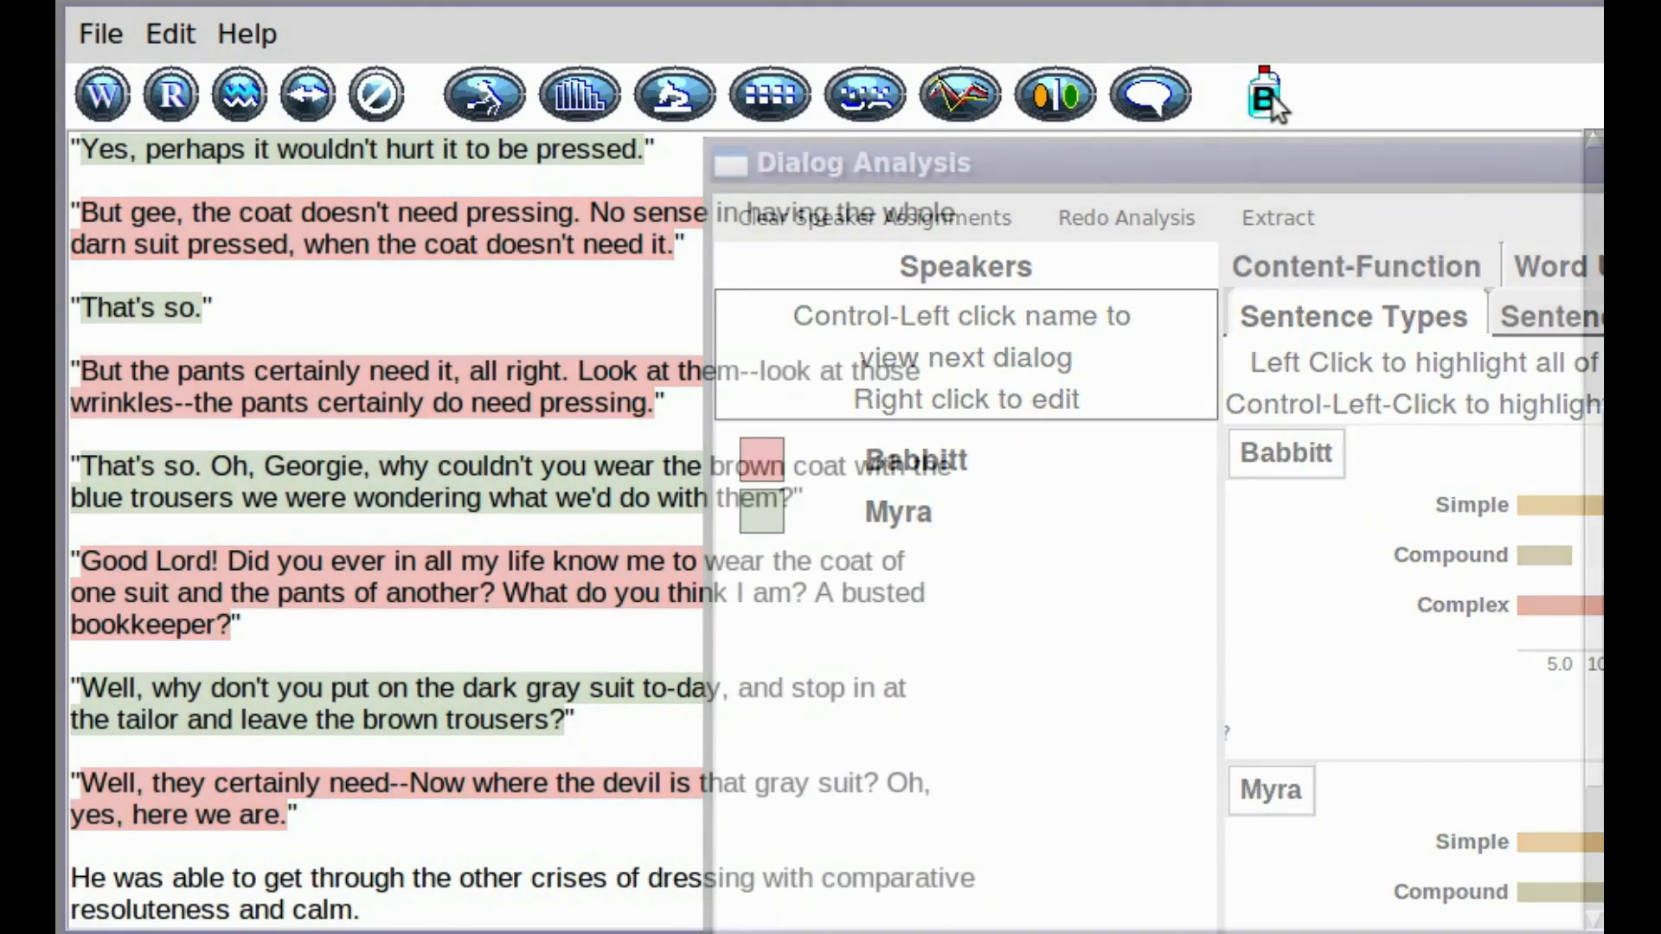
Highlight Babbitt's complex and compound sentences in the text from the sentence types chart.
{"action": "left_click", "coordinate": [1602, 192]}
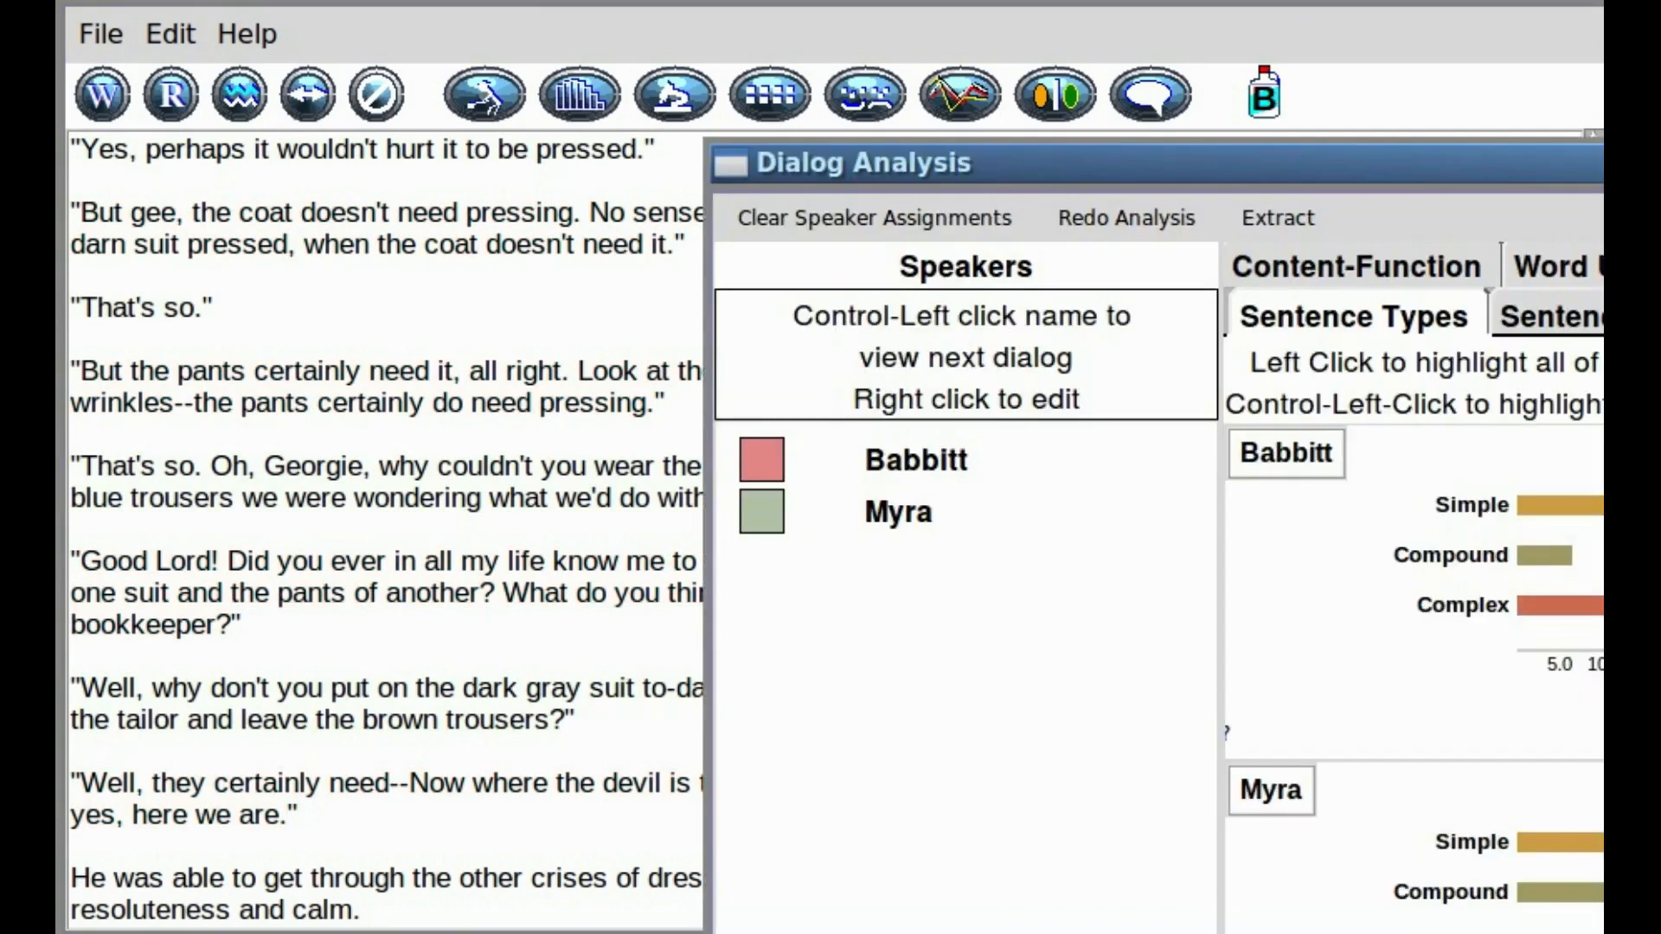
{"action": "left_click", "coordinate": [1547, 603]}
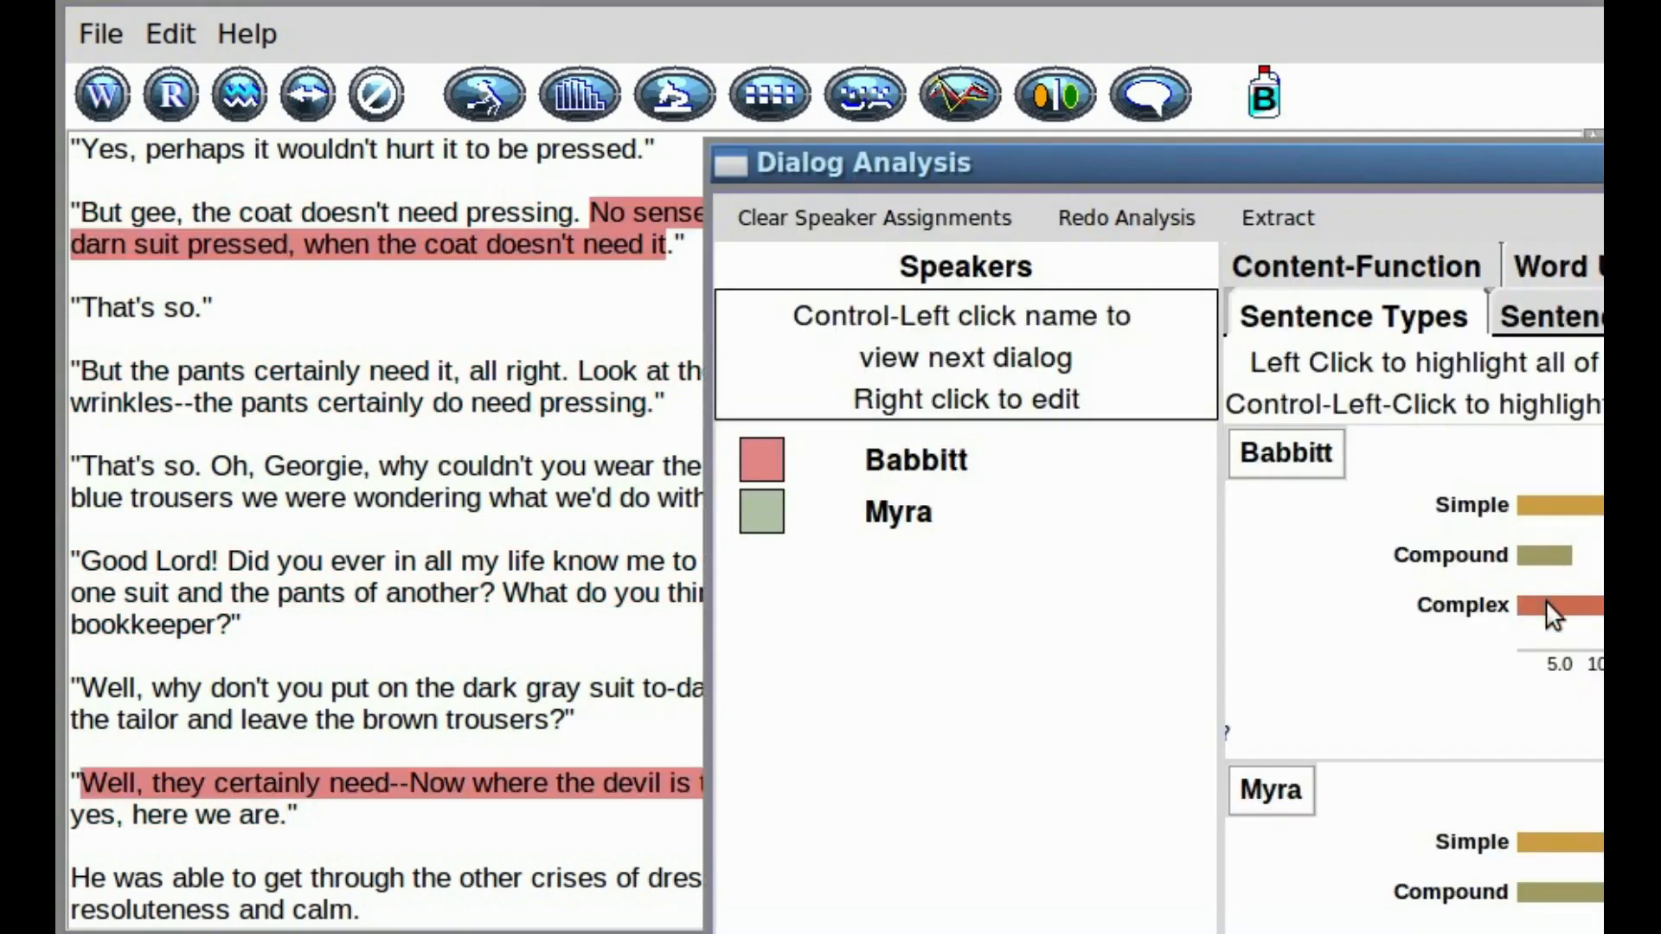
{"action": "left_click", "coordinate": [1539, 554]}
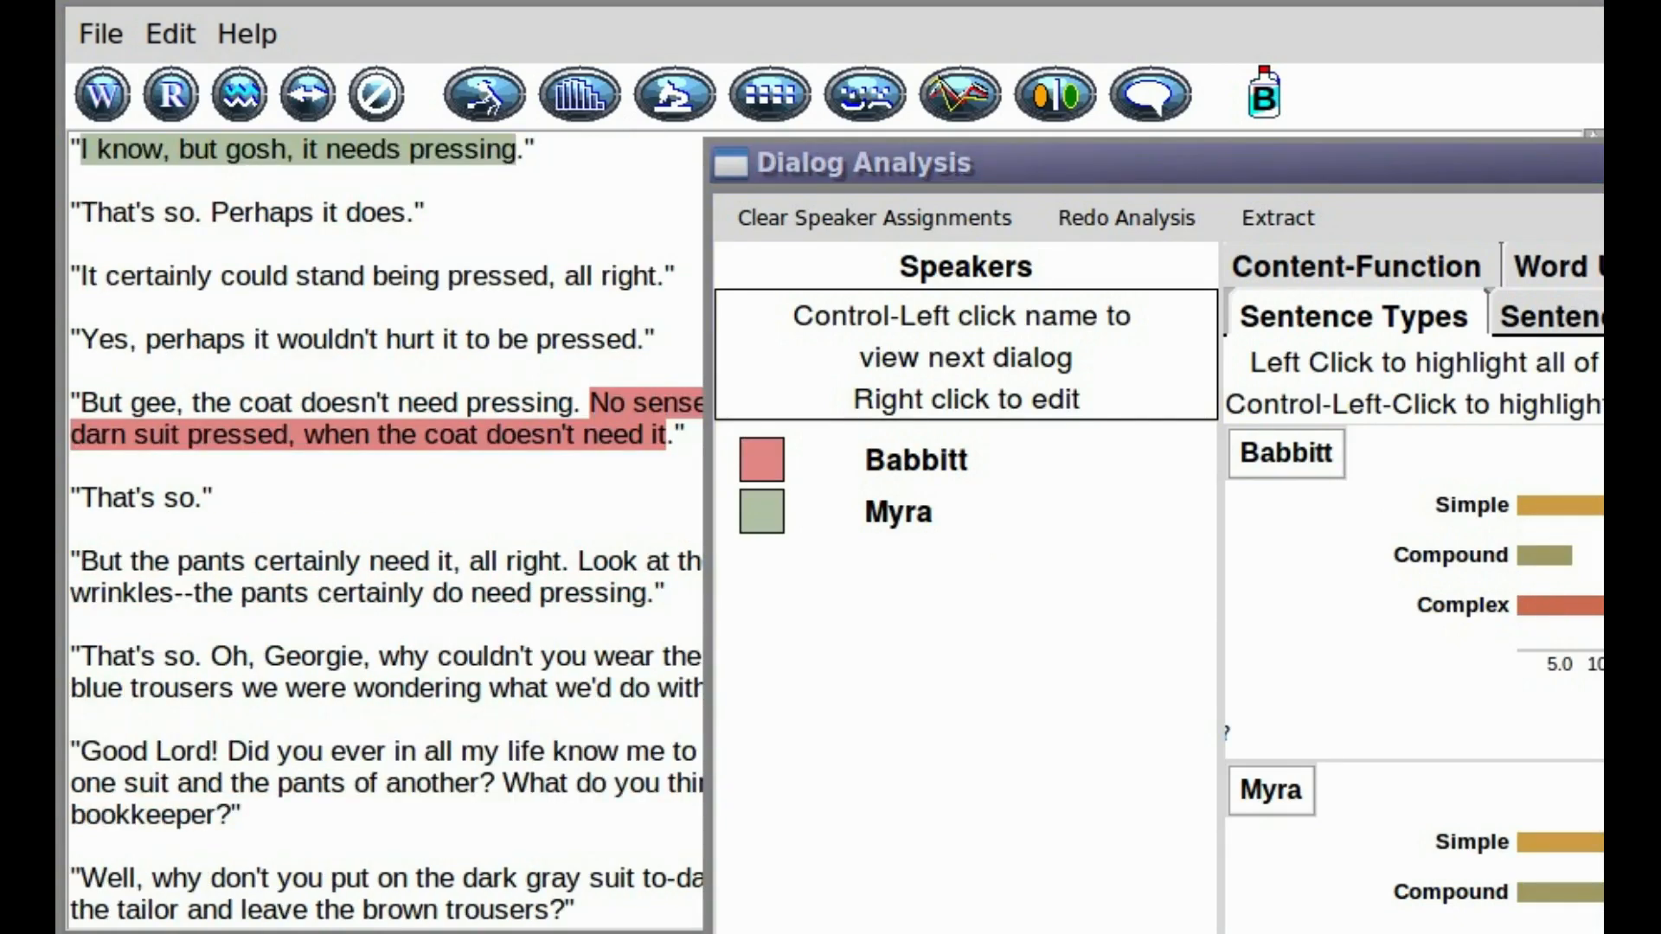
Extract the dialog by speaker and locate Babbitt's "What do you think, Myra?", "How about it?" and "But gee" lines in the text.
{"action": "left_click_drag", "start_coordinate": [1660, 269], "coordinate": [1018, 180]}
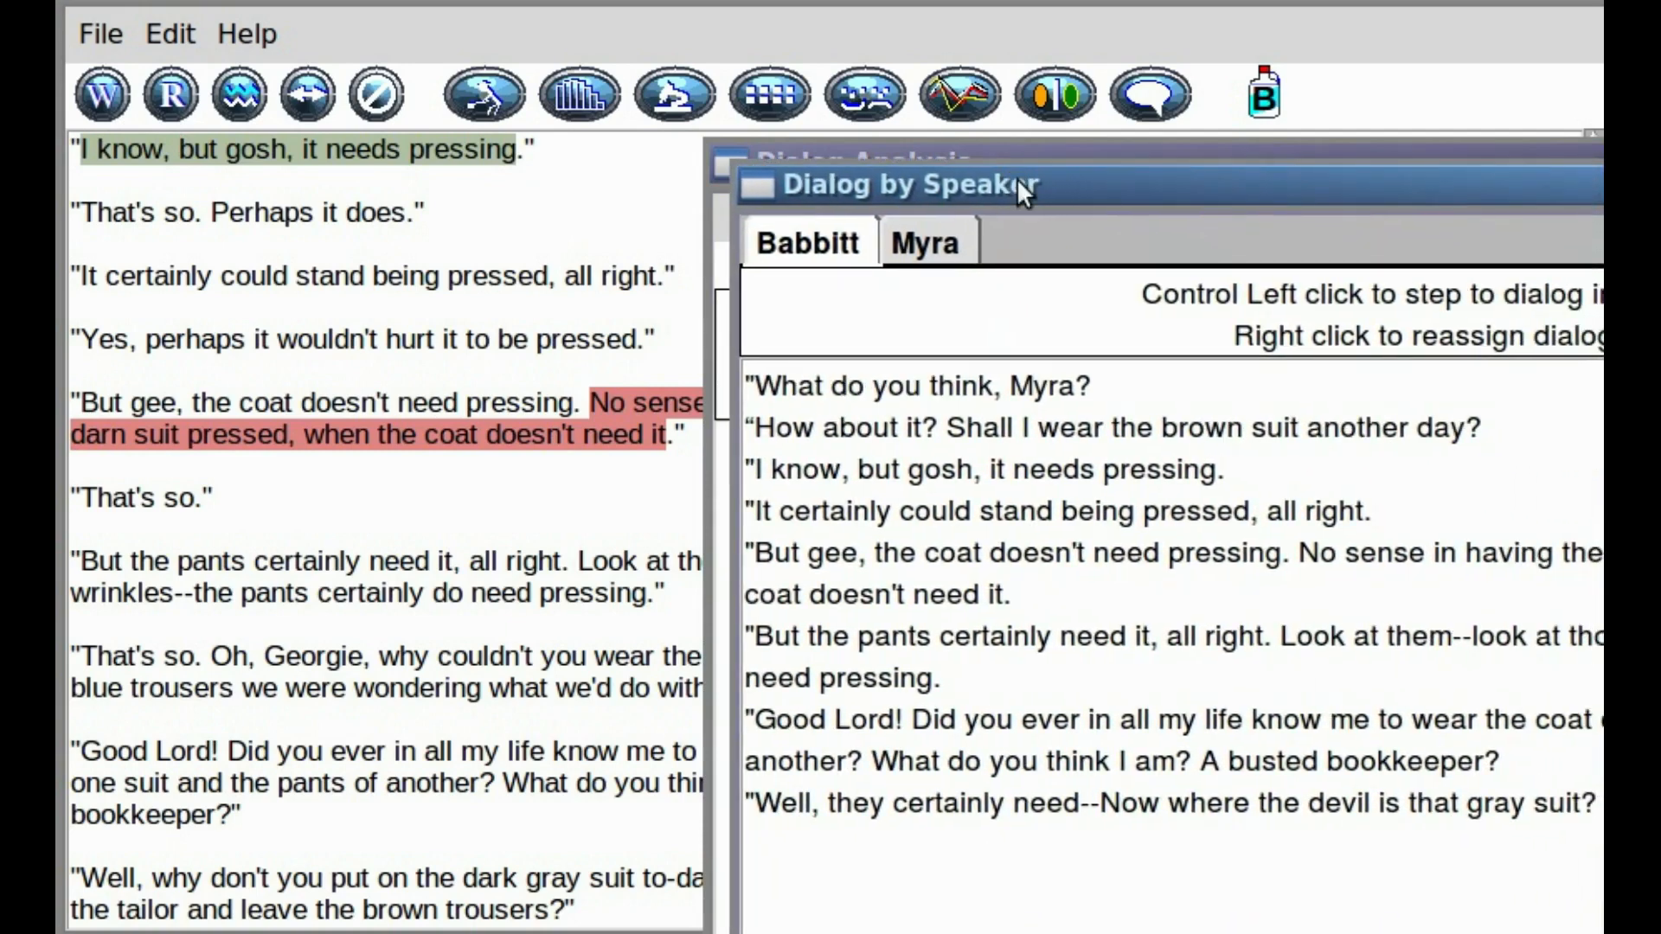
{"action": "left_click", "coordinate": [900, 391], "text": "ctrl"}
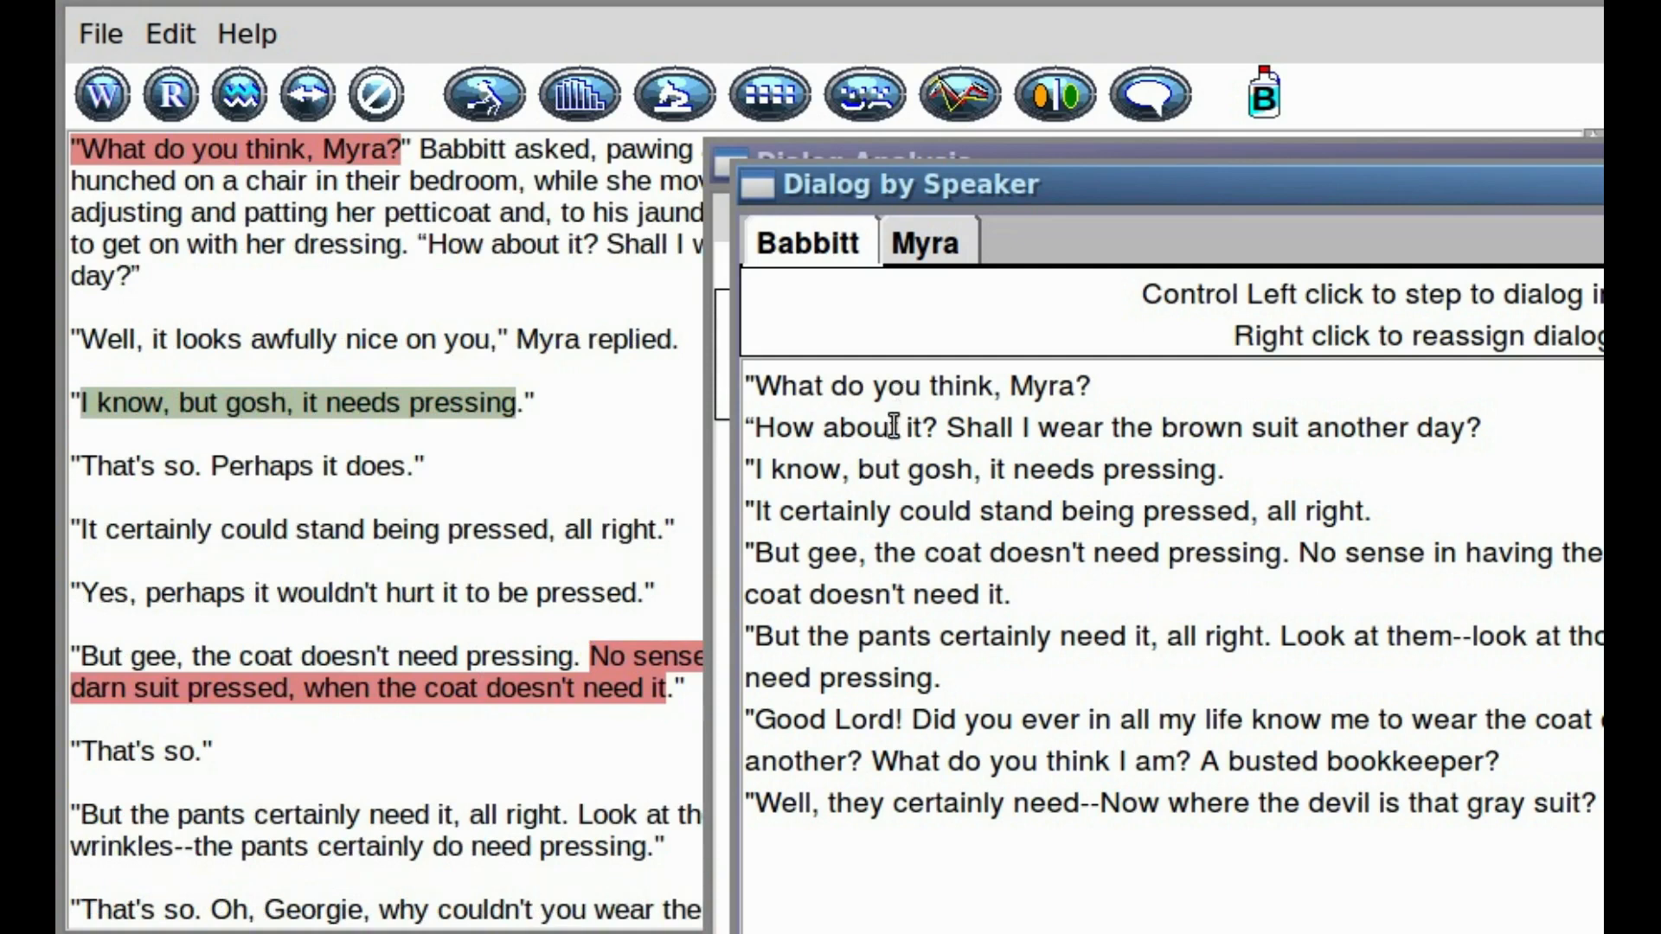
{"action": "left_click", "coordinate": [894, 426], "text": "ctrl"}
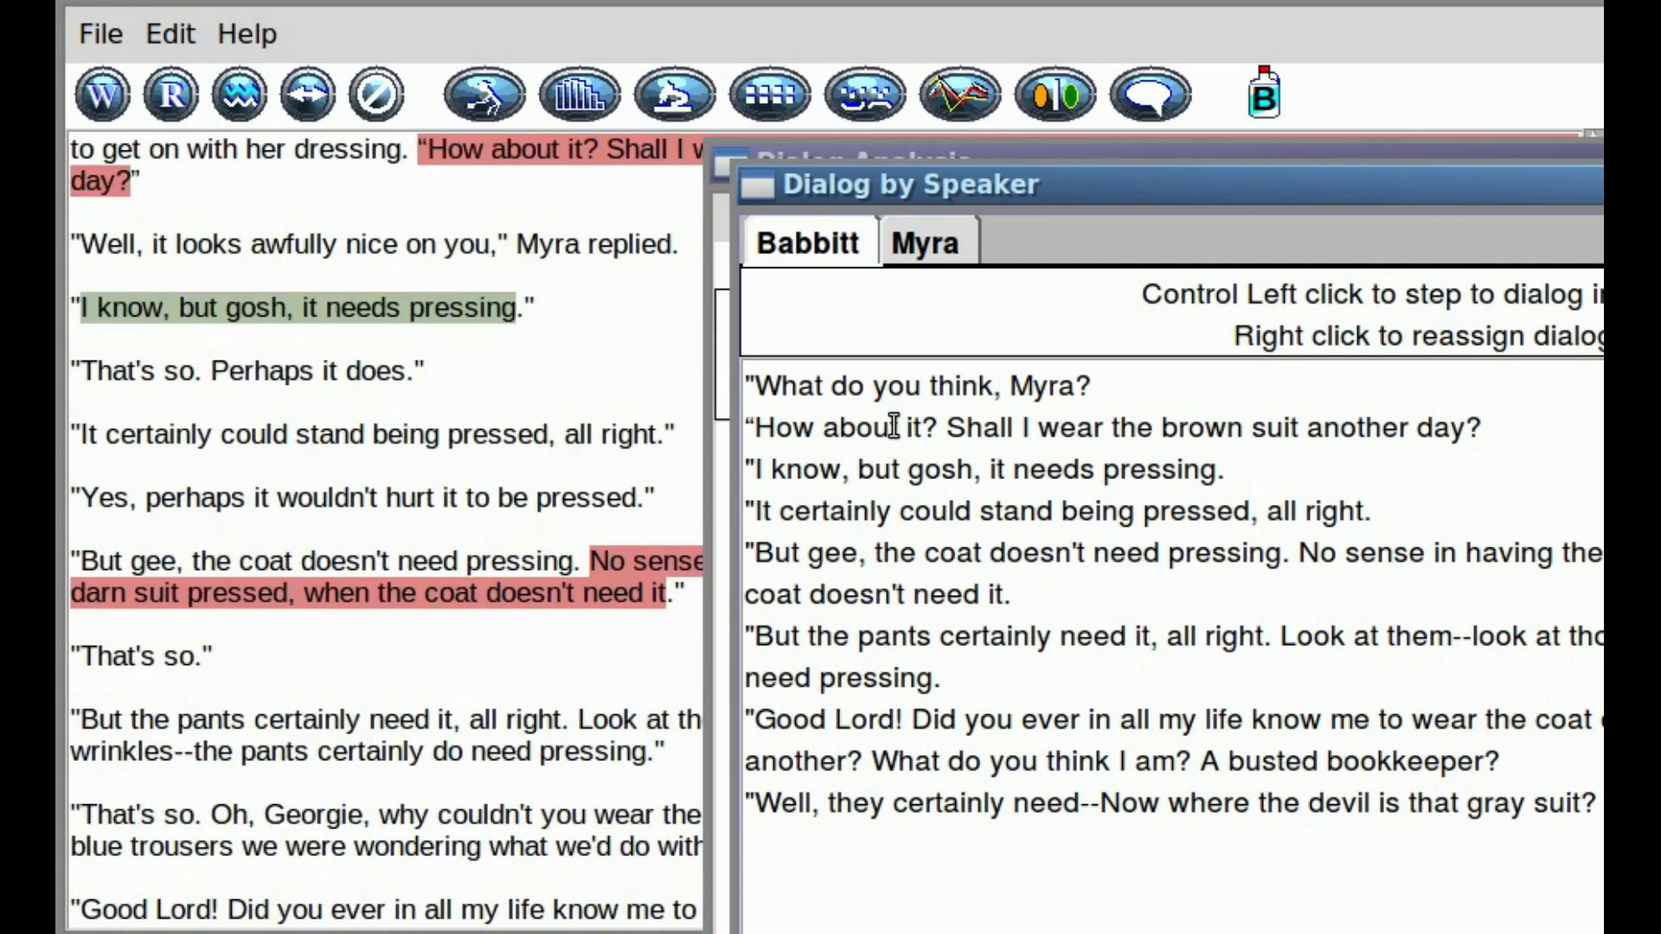
{"action": "left_click", "coordinate": [889, 555], "text": "ctrl"}
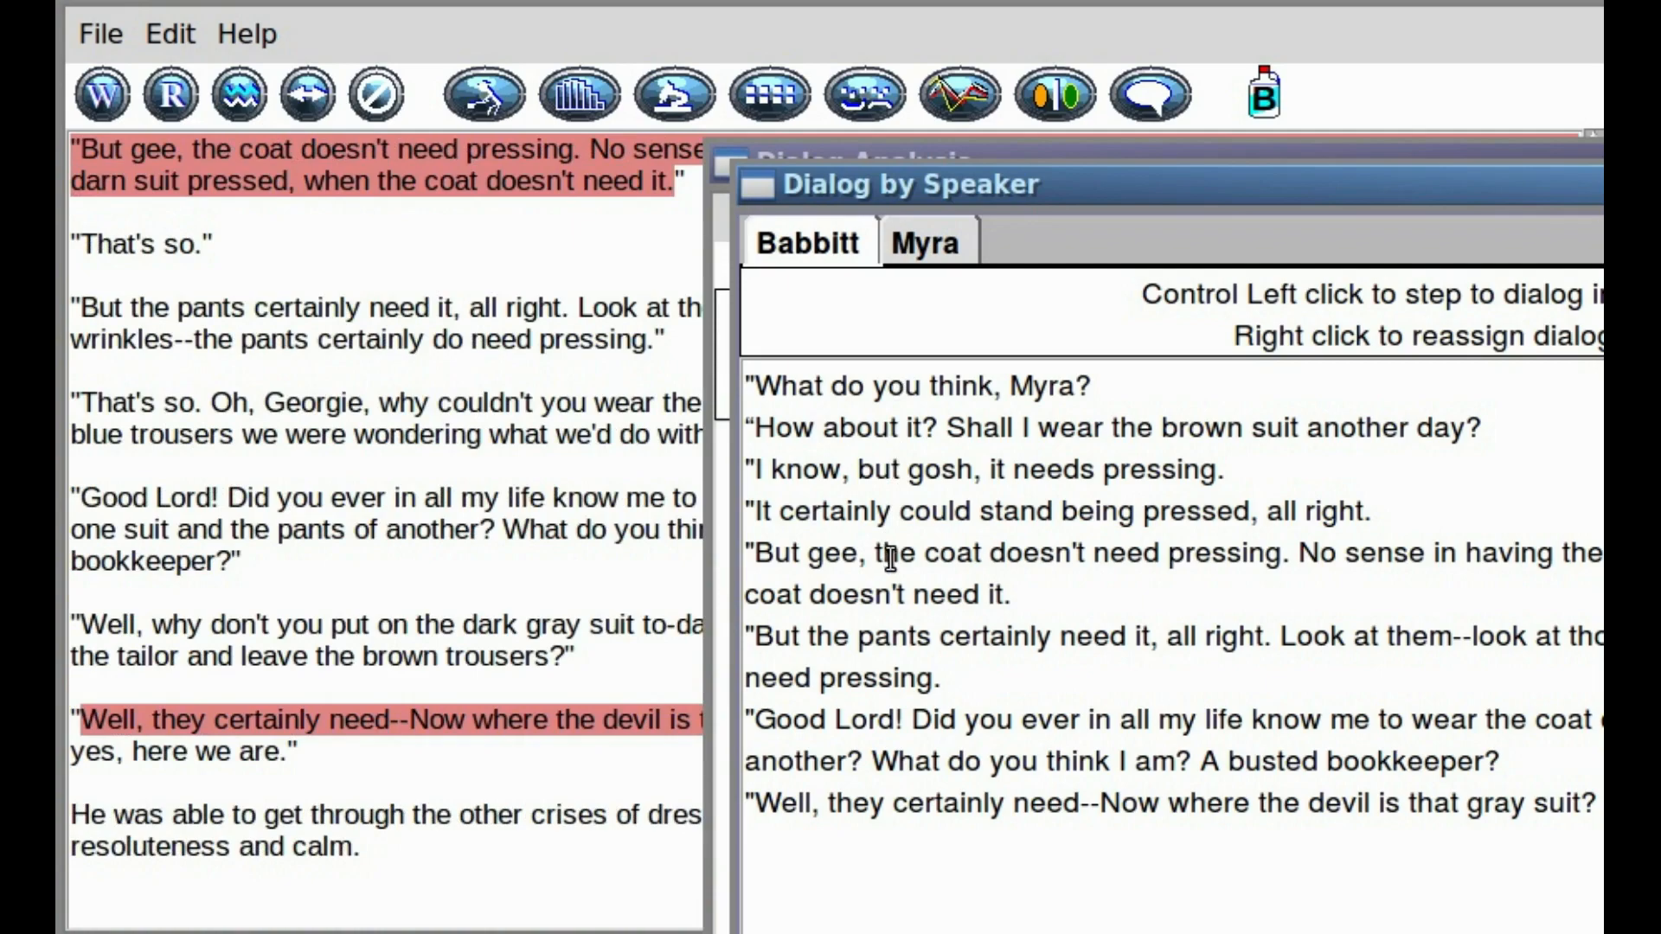